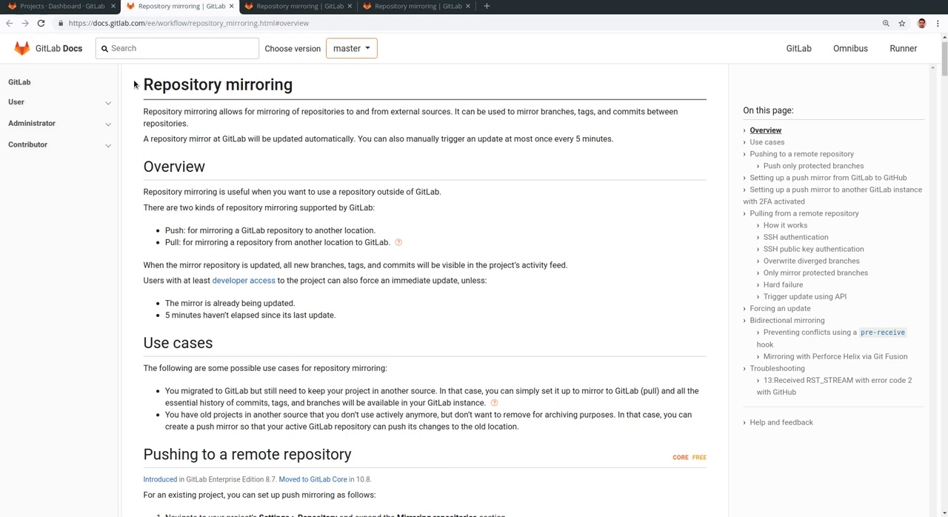
Step: Close the extra repository mirroring documentation pages and return to the GitLab projects dashboard
key(ctrl+w)
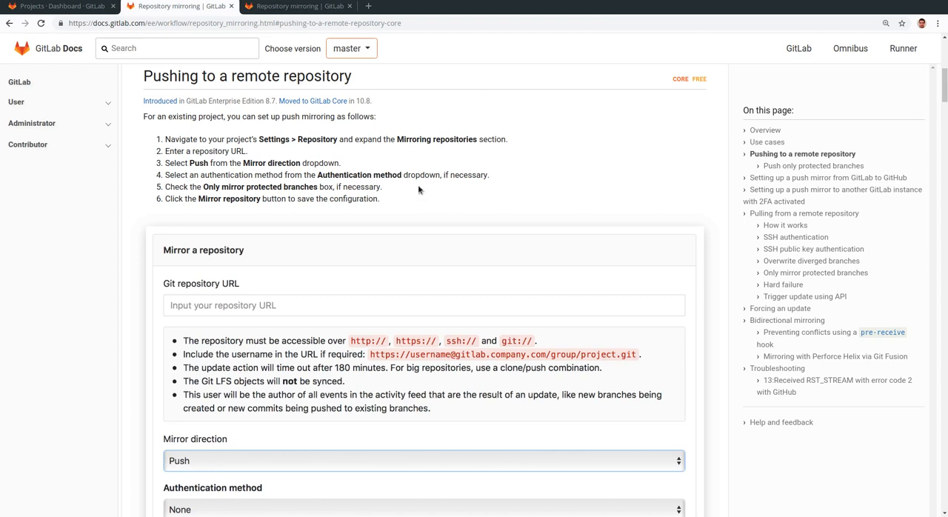
click(231, 6)
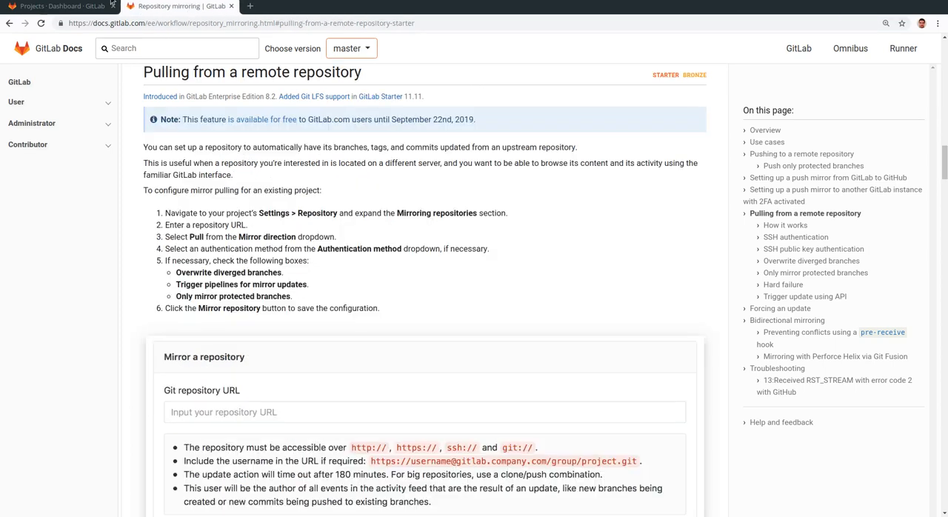
click(89, 9)
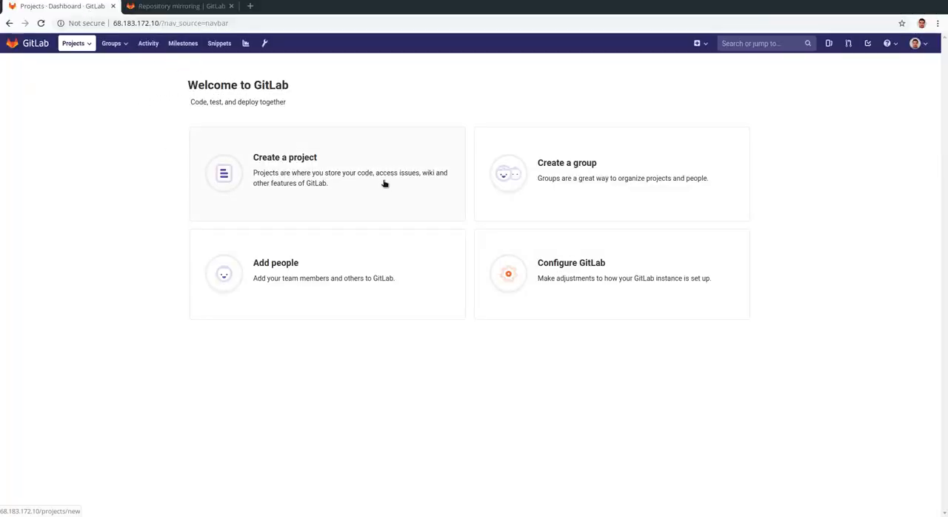
Step: Start creating a new project by importing a repository by URL
click(297, 163)
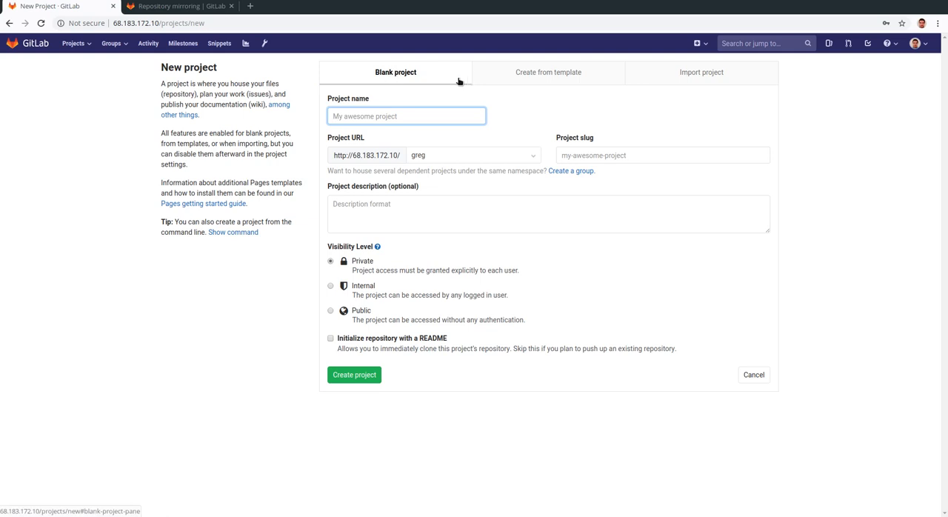
click(727, 74)
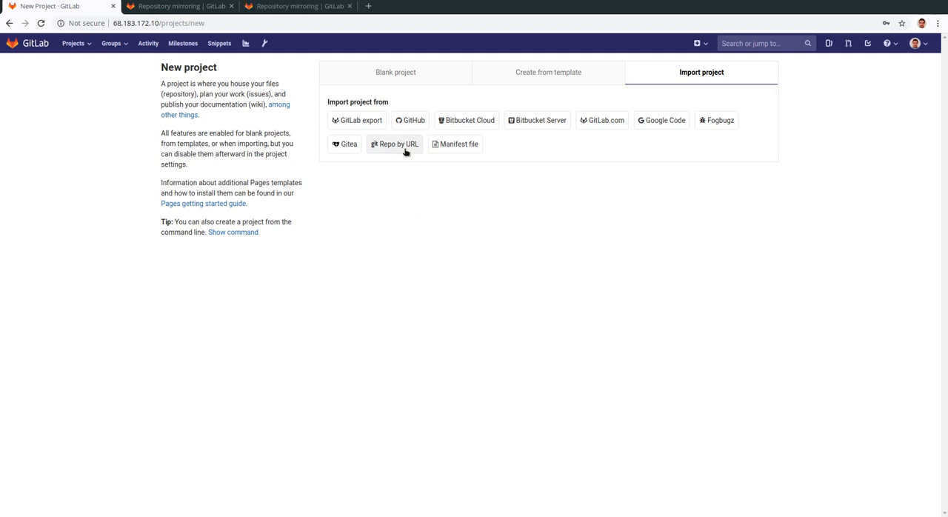
click(405, 150)
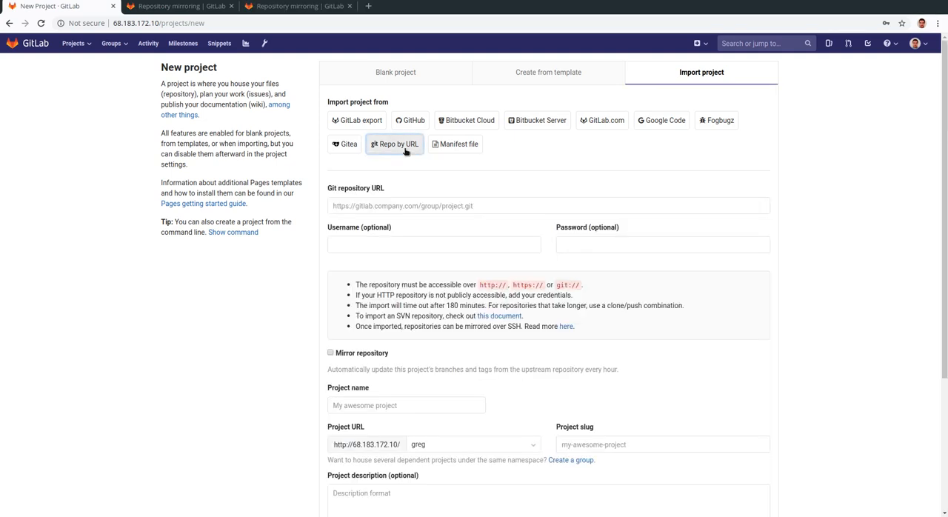
scroll(408, 154, down, 1)
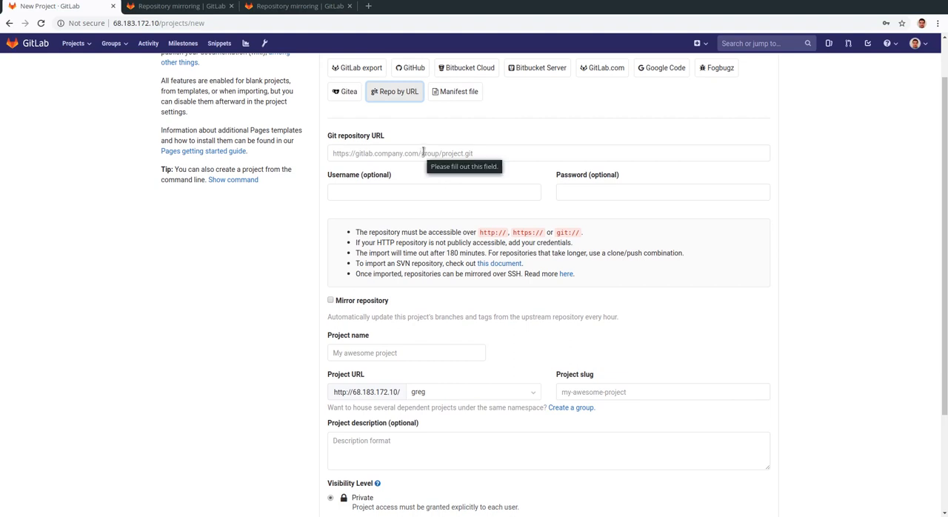
key(alt+Tab)
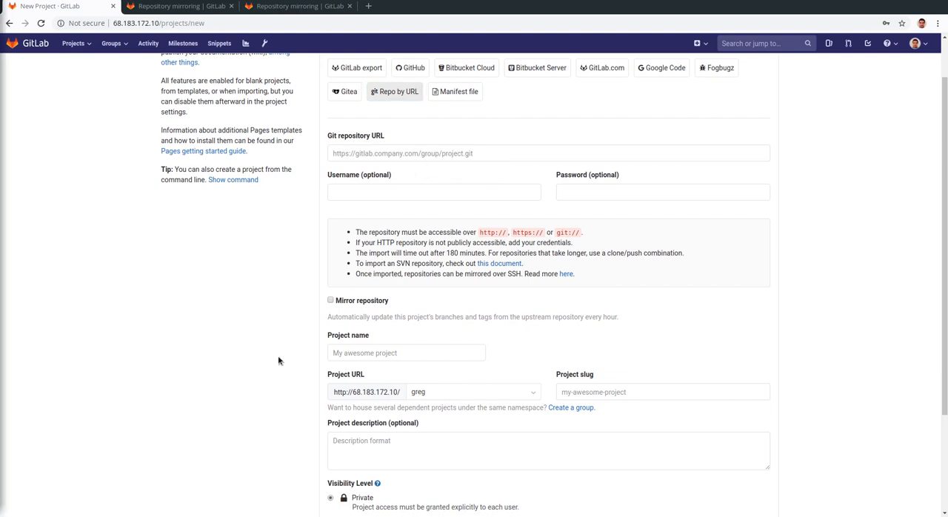
click(630, 156)
text(https://github.com/gitlab-mirror-video/github-mirror.git)
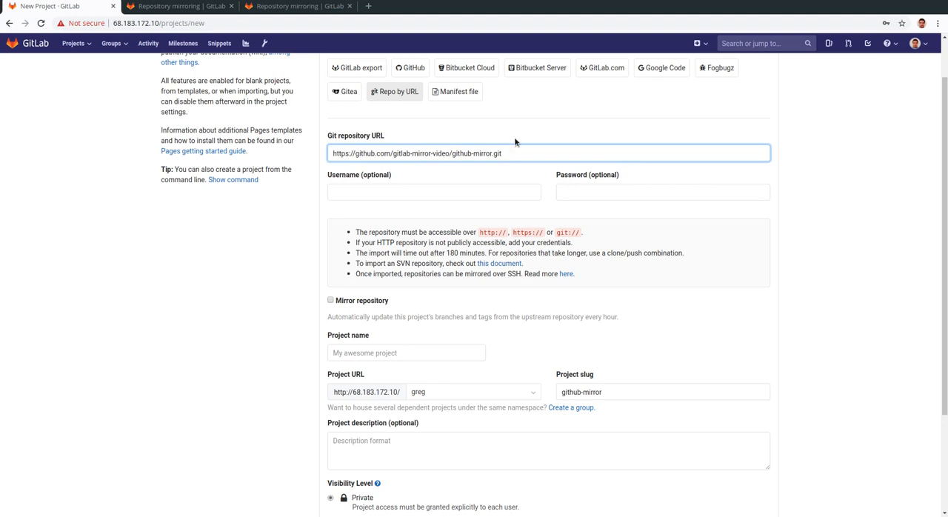
scroll(521, 160, down, 1)
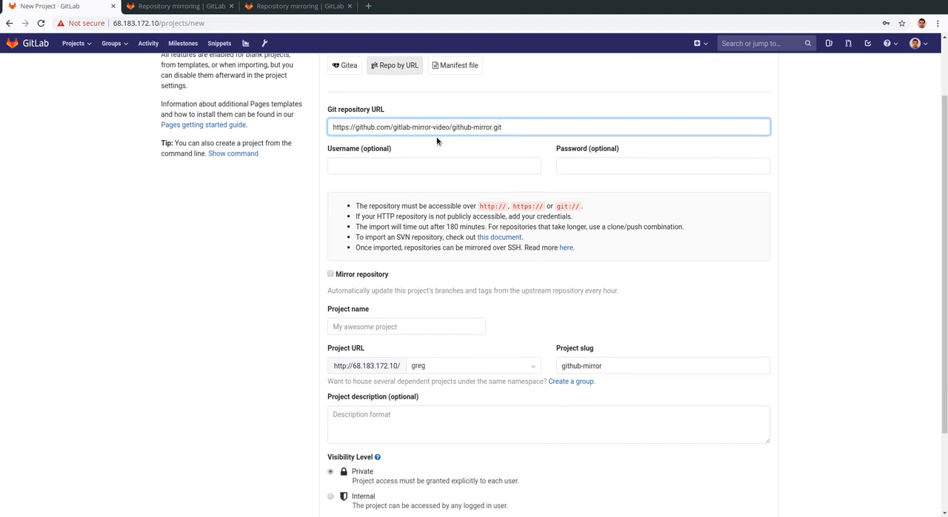
click(345, 151)
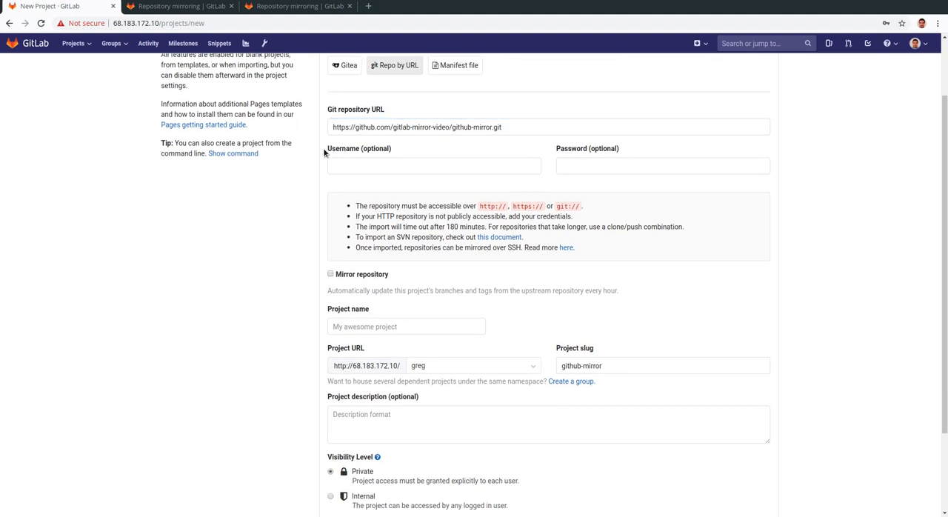
drag(324, 149, 413, 150)
drag(603, 152, 613, 185)
click(630, 197)
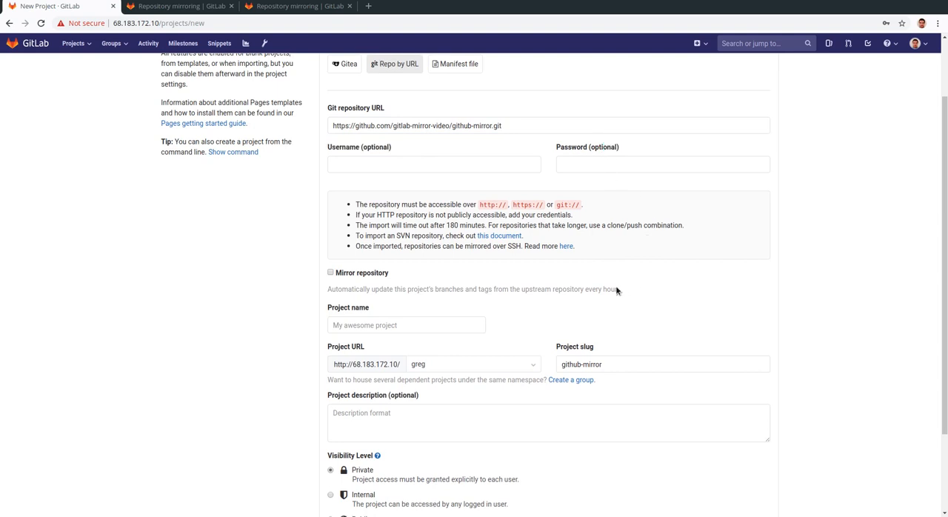
Step: Create the imported project with Private visibility and open the github-mirror project page
scroll(616, 285, down, 2)
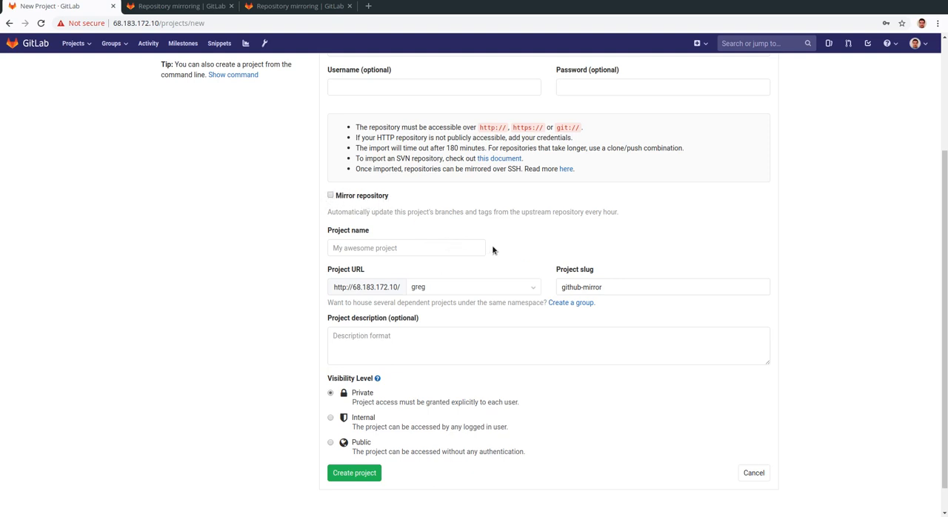
click(354, 475)
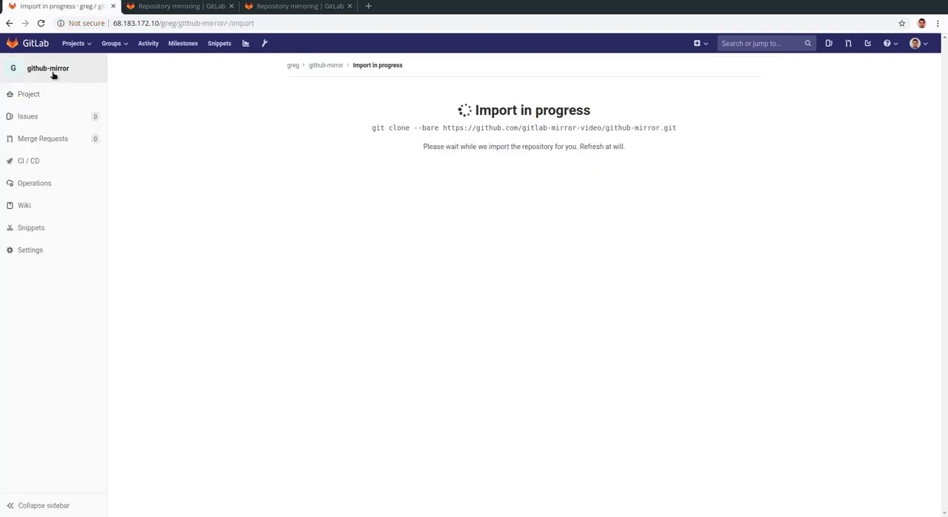
click(54, 69)
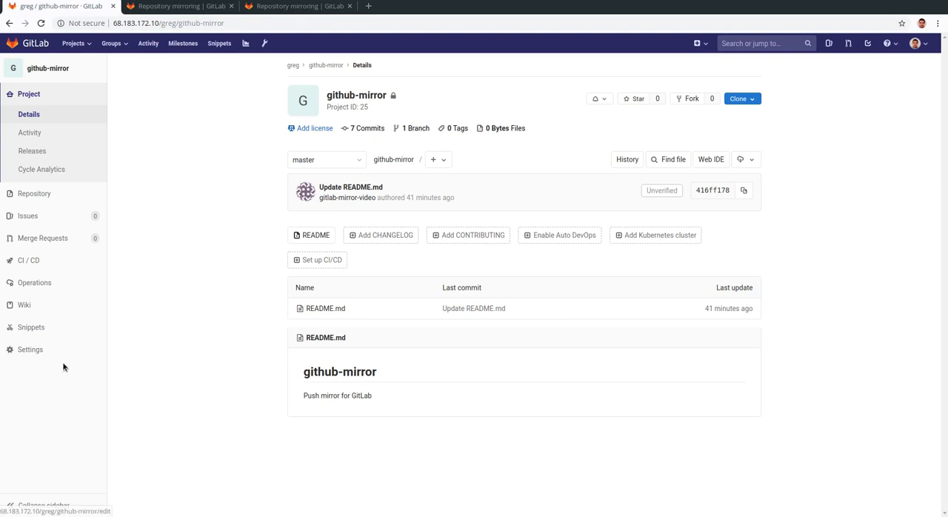
Step: Open the project's repository settings and expand the Mirroring repositories section
mouse_move(70, 352)
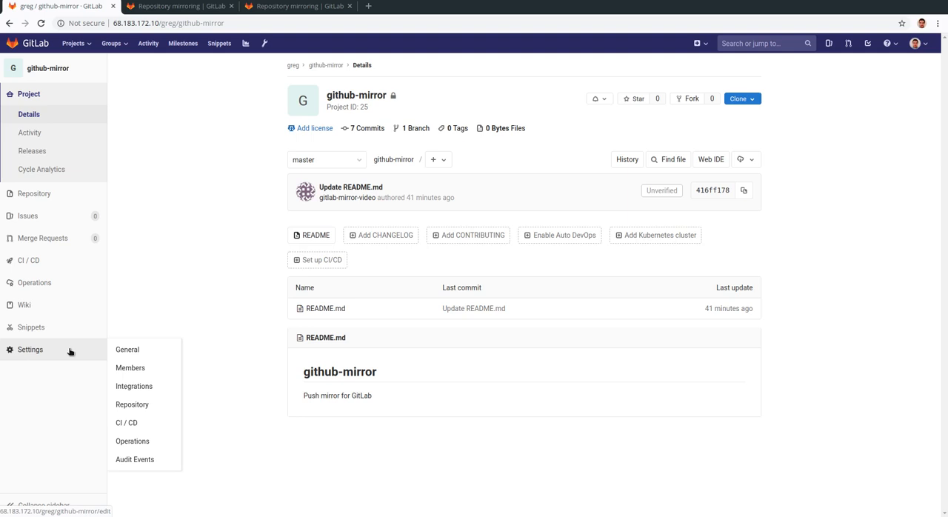
click(138, 406)
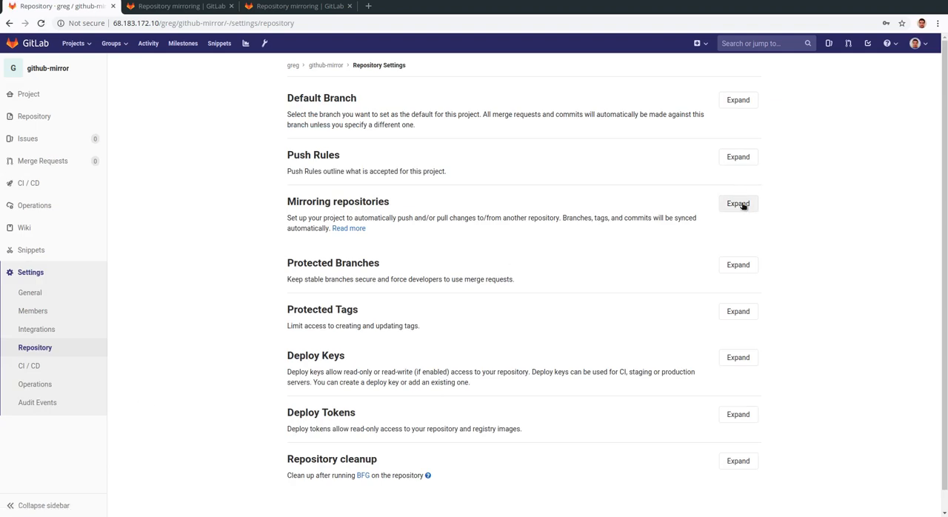
click(742, 205)
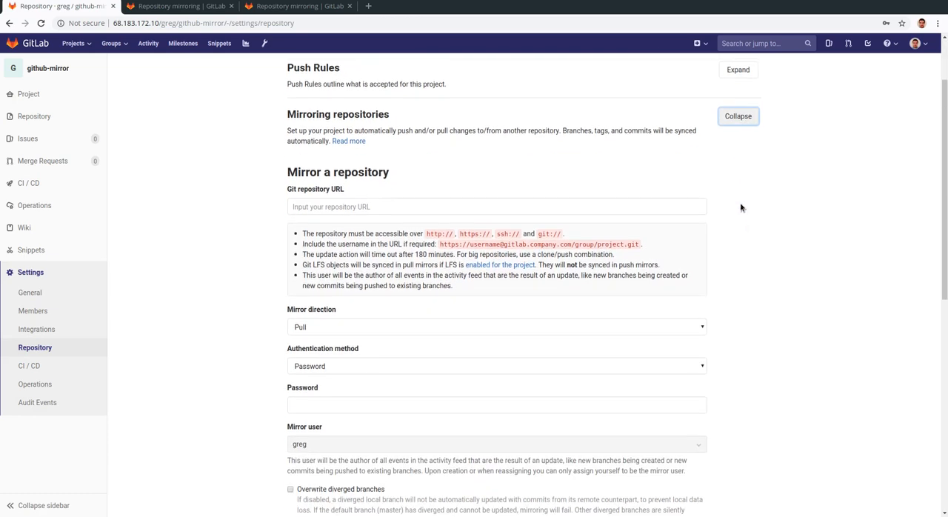
scroll(740, 206, down, 3)
scroll(740, 203, down, 1)
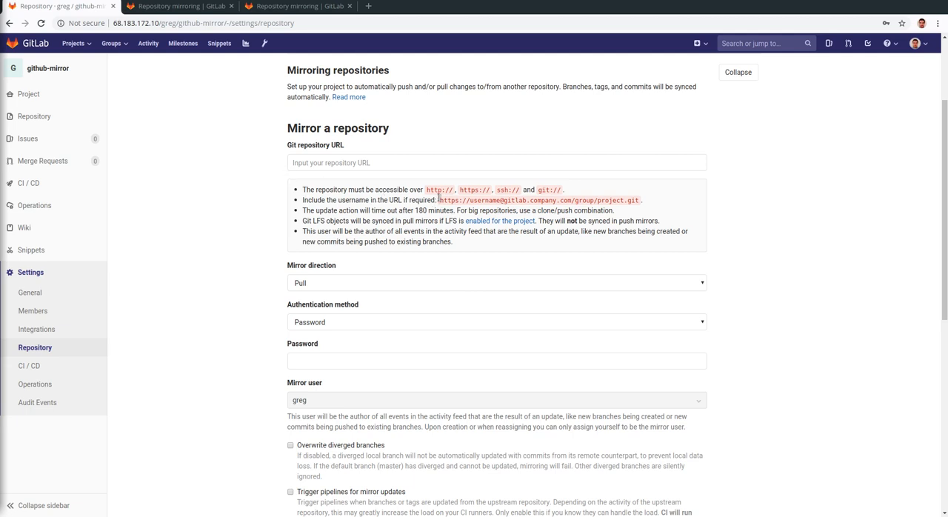
click(430, 163)
key(ctrl+v)
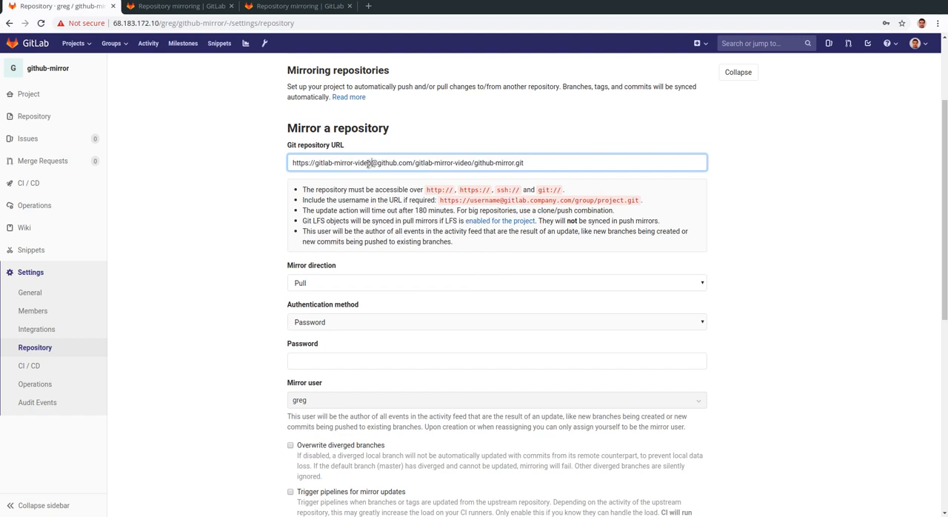
drag(368, 163, 314, 163)
click(486, 167)
scroll(839, 231, down, 1)
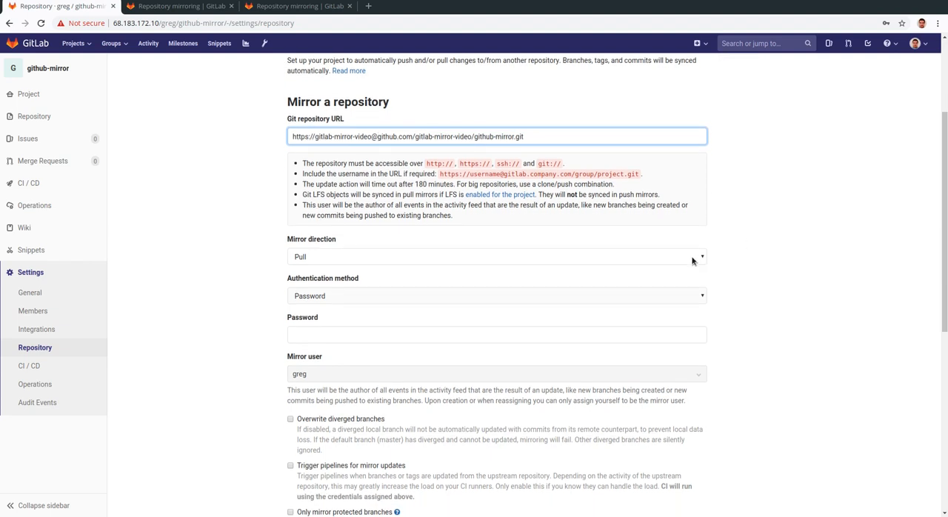
click(692, 260)
click(670, 286)
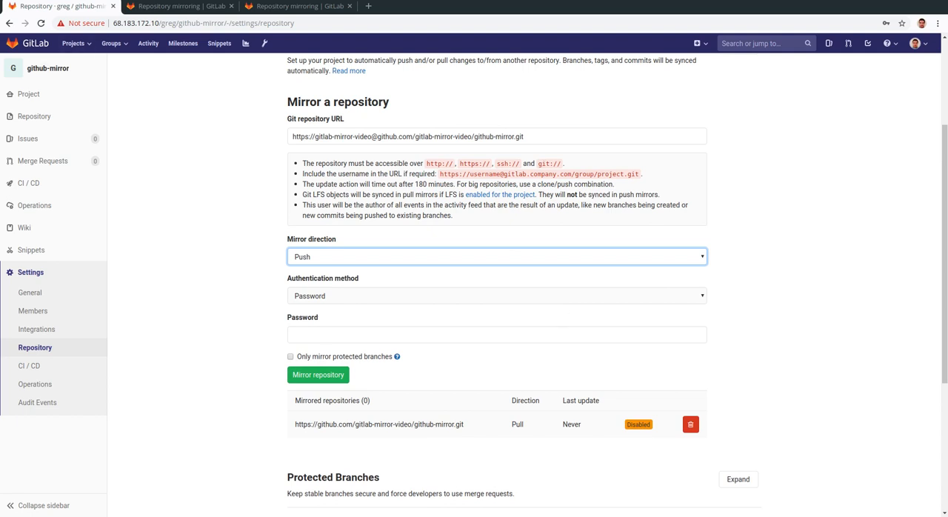
Step: Fill in the mirror's password and save the push mirror
key(alt+Tab)
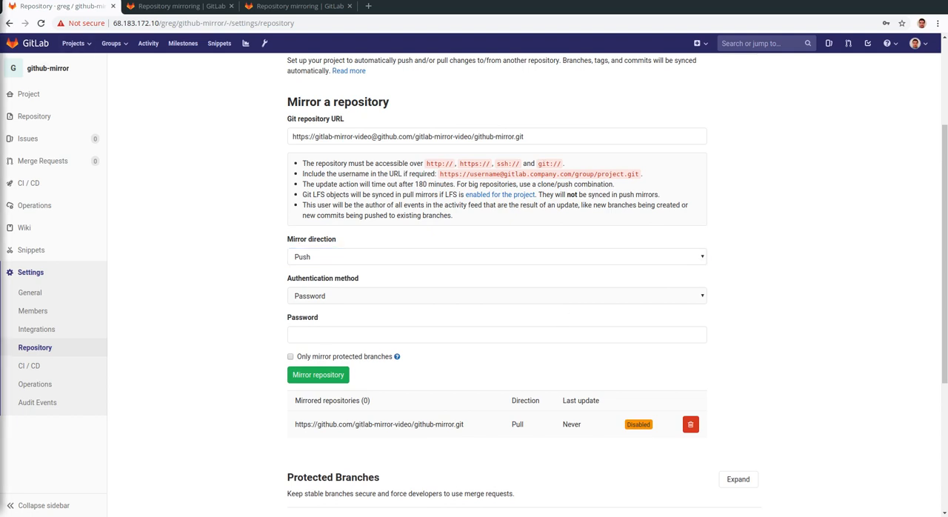
click(511, 342)
key(ctrl+v)
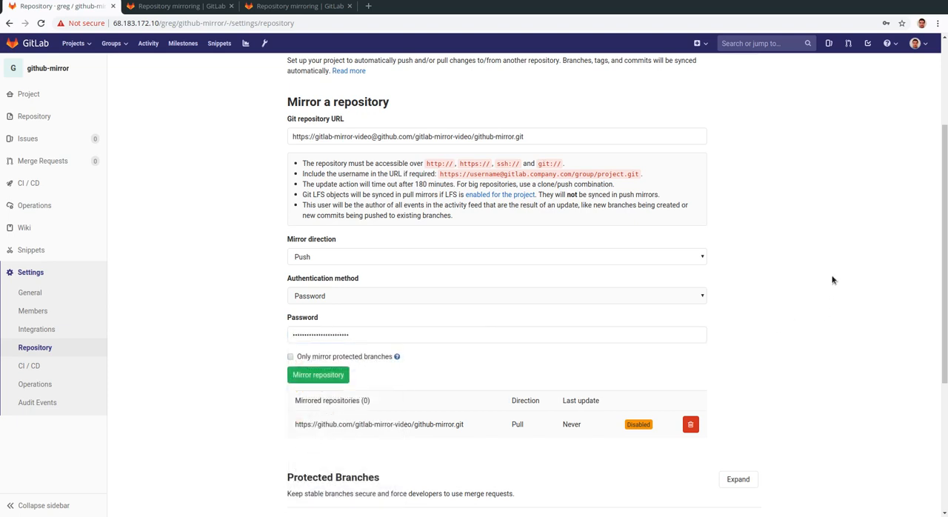
click(318, 375)
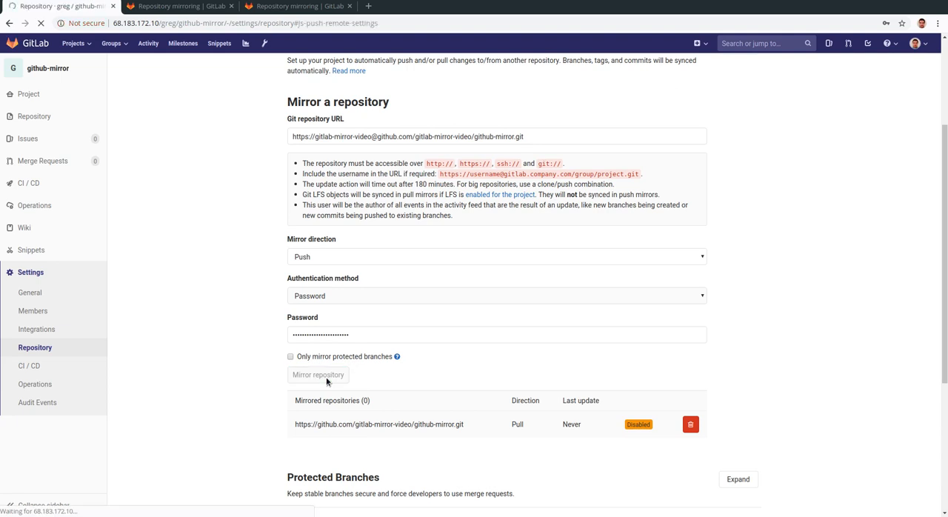
scroll(575, 365, down, 4)
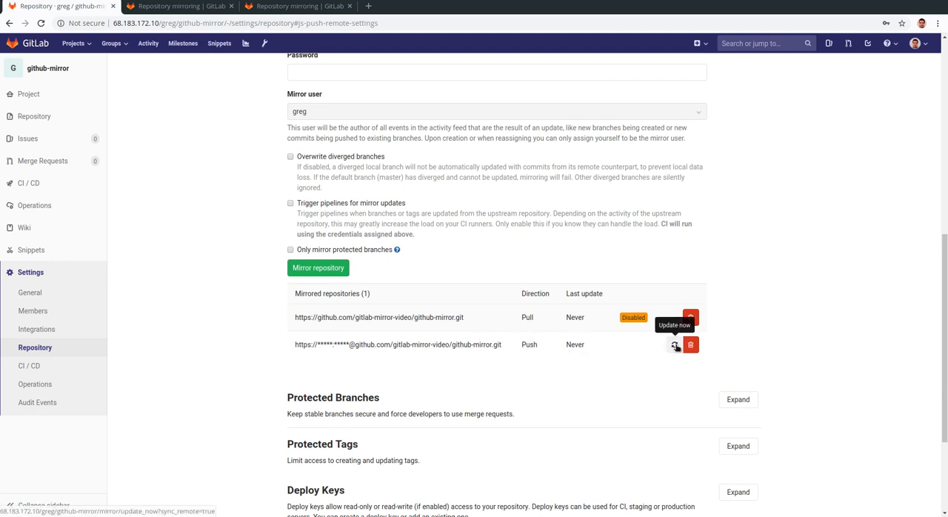
Step: Place the github-mirror project page side by side with the GitHub repository and open README.md in the Web IDE
click(69, 68)
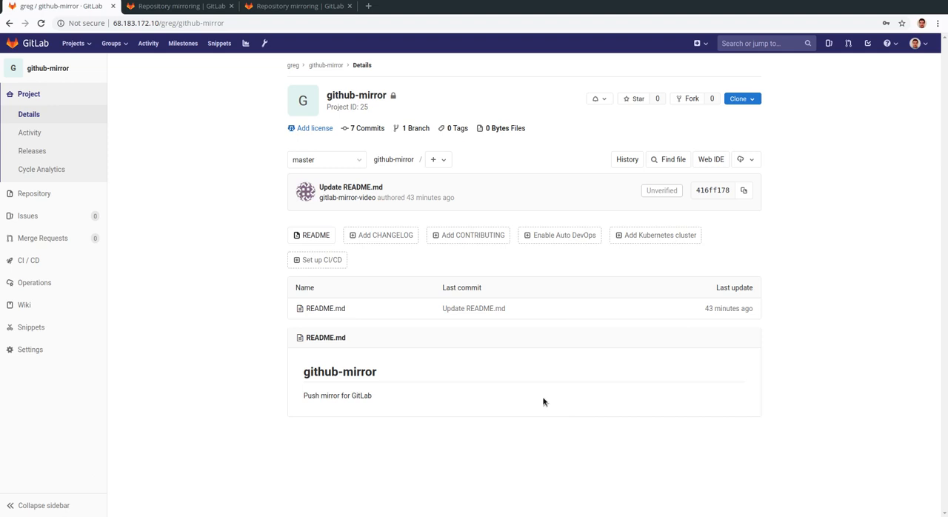
key(super+f)
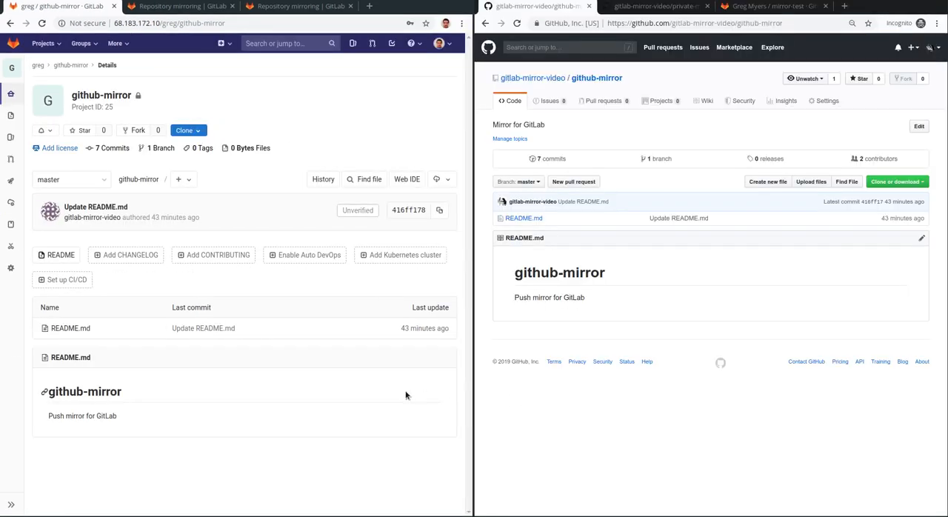
click(408, 179)
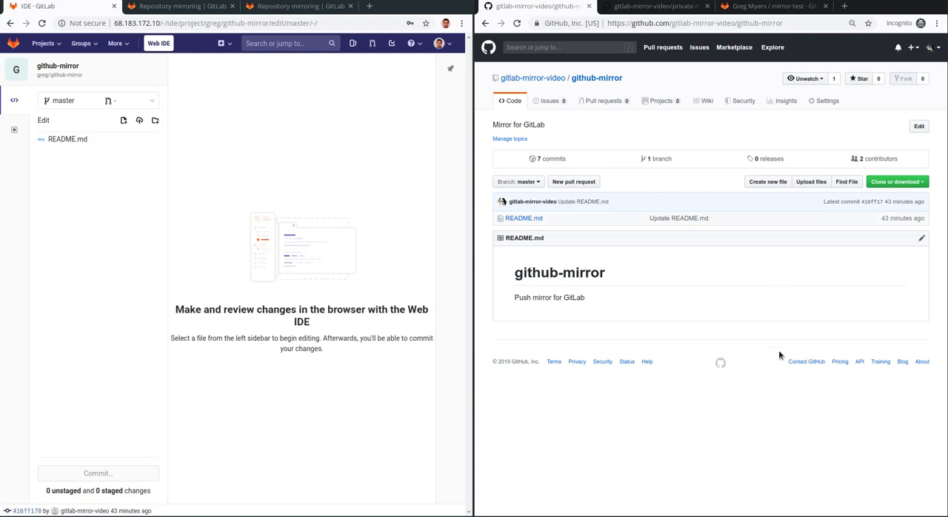
click(65, 140)
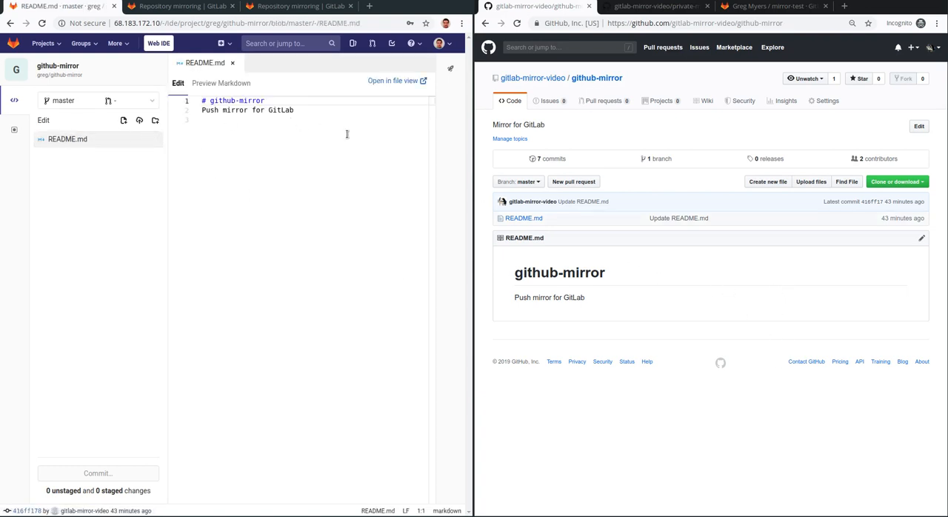
Step: Add the heading "## Hello World!" on line 4 of README.md, after a blank line
click(363, 103)
click(377, 118)
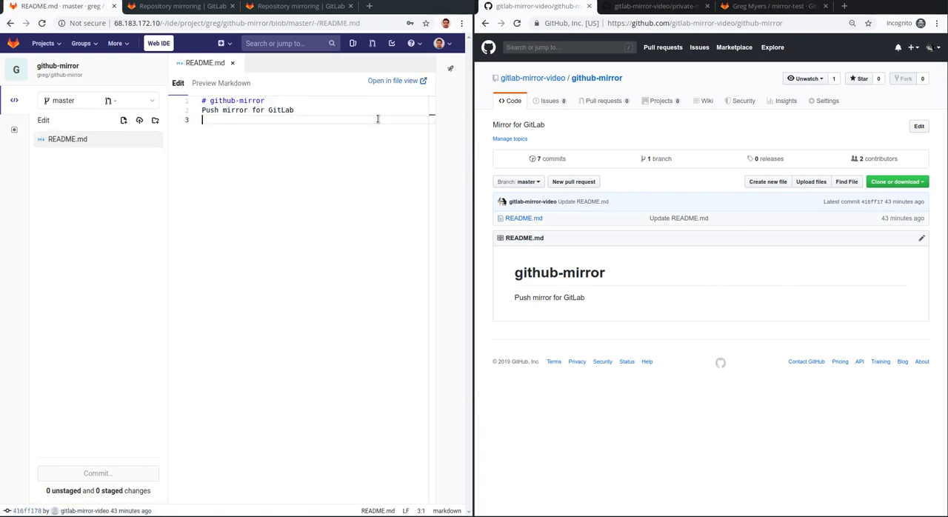
key(Return)
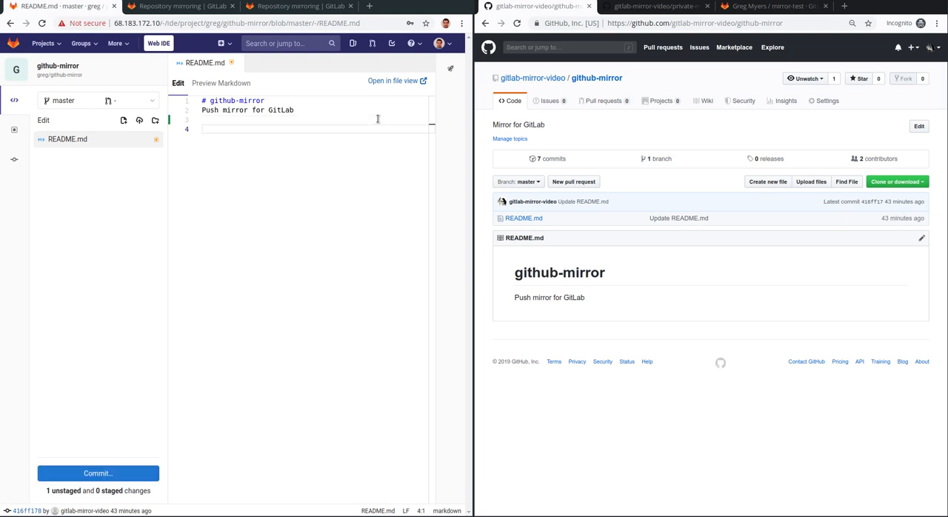
text(## Hello World!)
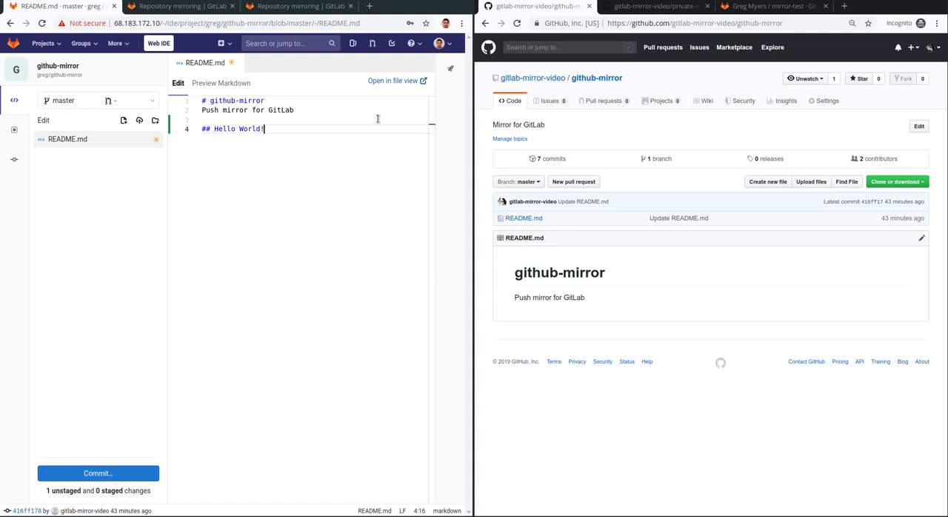
Step: Stage and commit the README.md change to the master branch with the default commit message
click(104, 474)
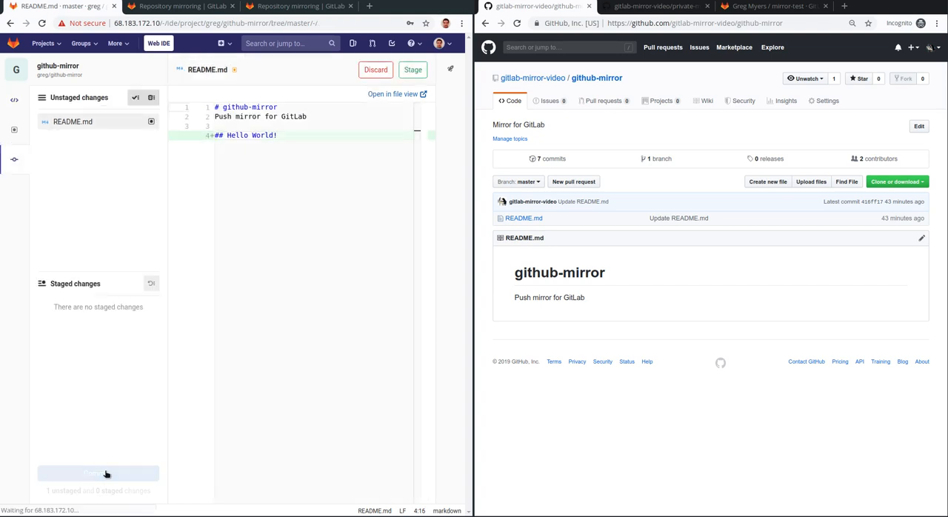
click(103, 473)
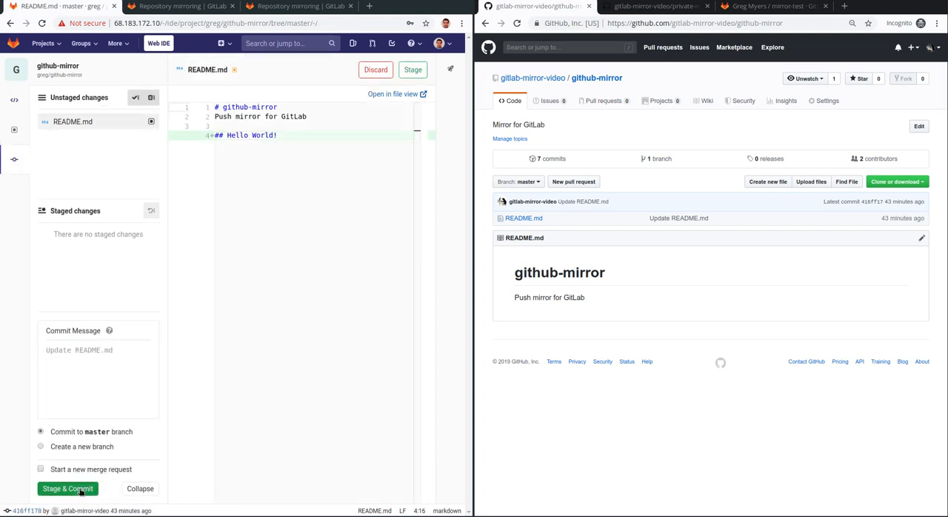
click(69, 488)
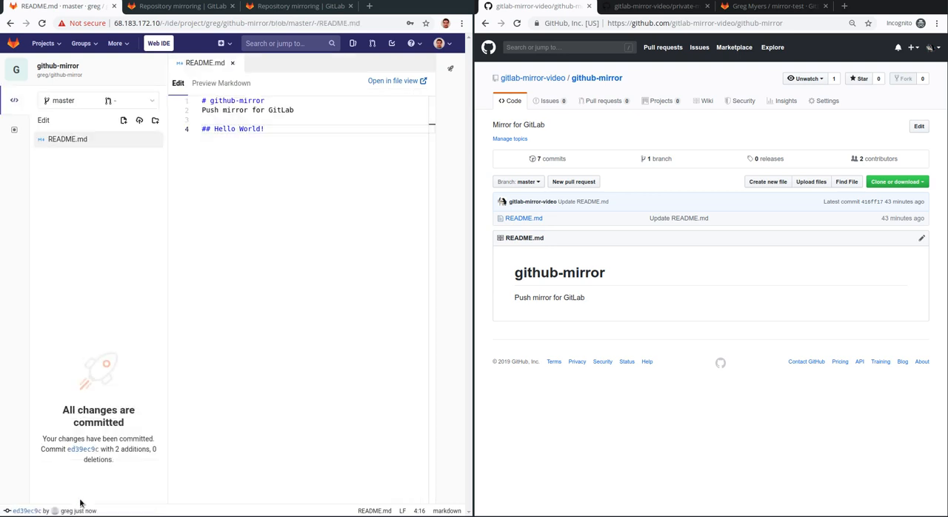
Step: Open the github-mirror project overview, reload the GitHub repository page, and compare the "Hello World!" heading in both READMEs
click(16, 71)
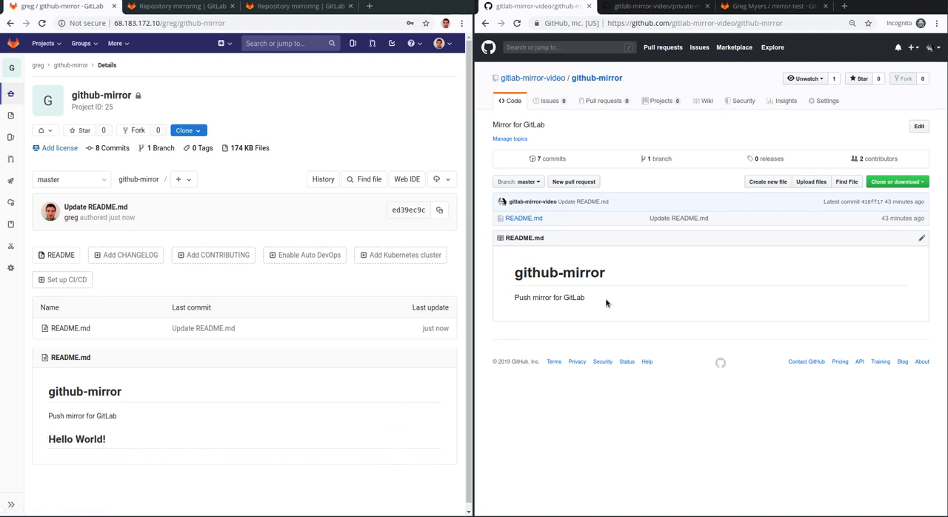
click(723, 294)
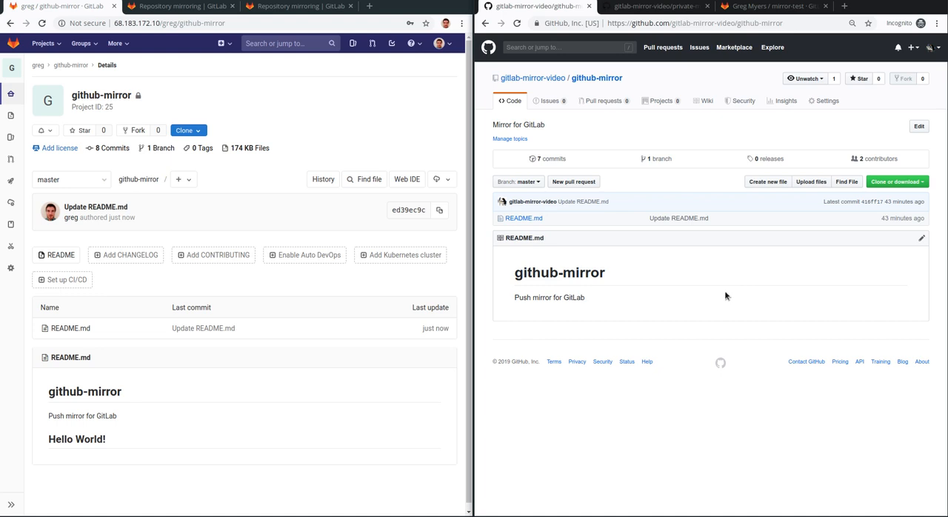
click(373, 115)
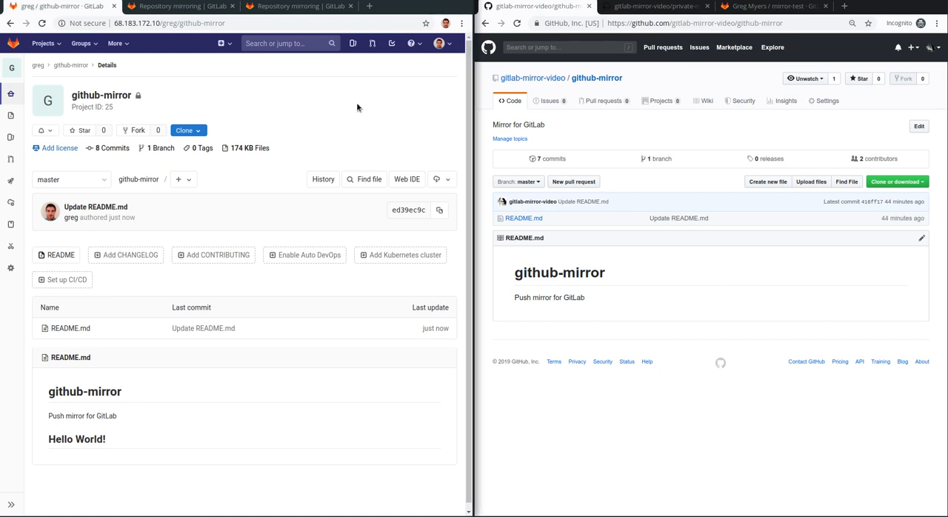
click(613, 131)
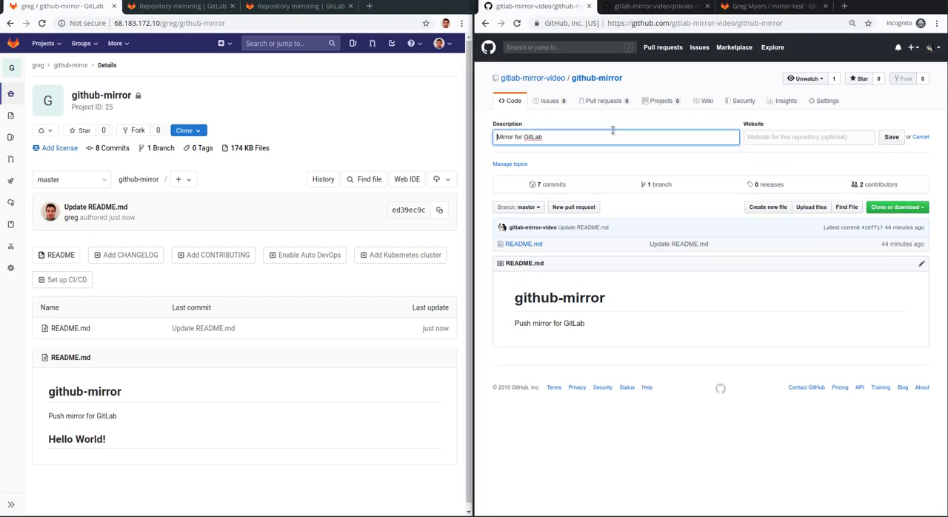
click(613, 125)
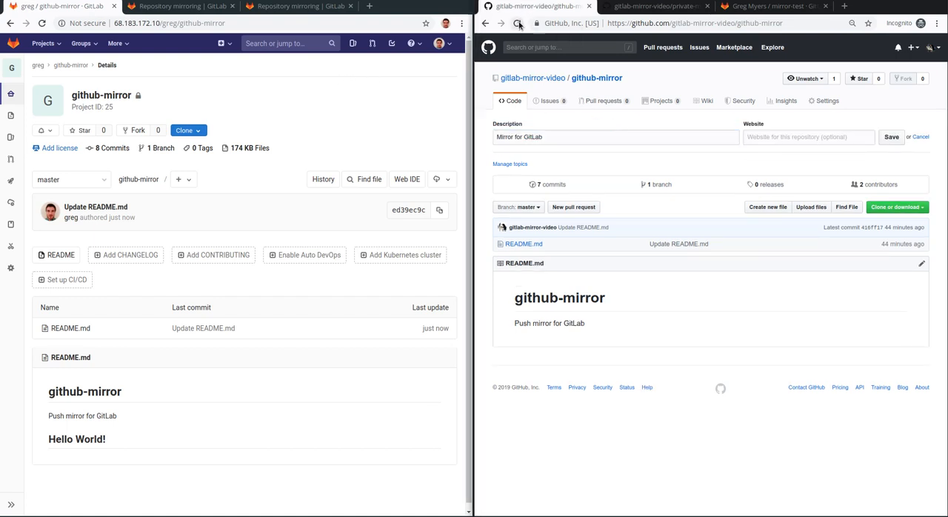
click(518, 24)
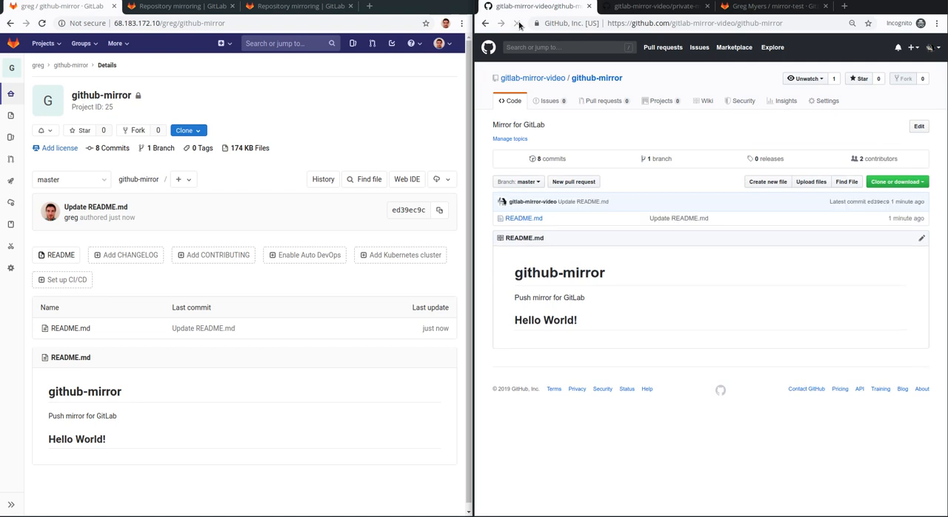
drag(599, 323, 507, 319)
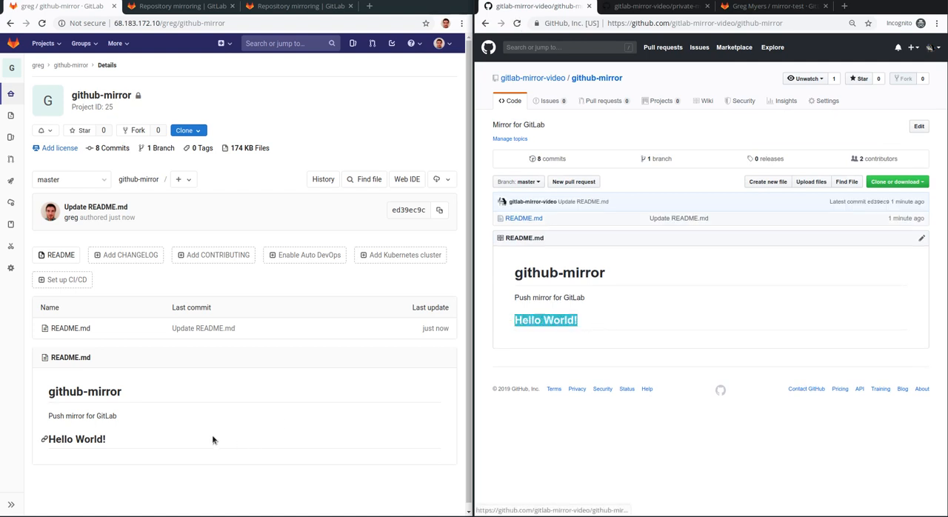
drag(138, 440, 42, 431)
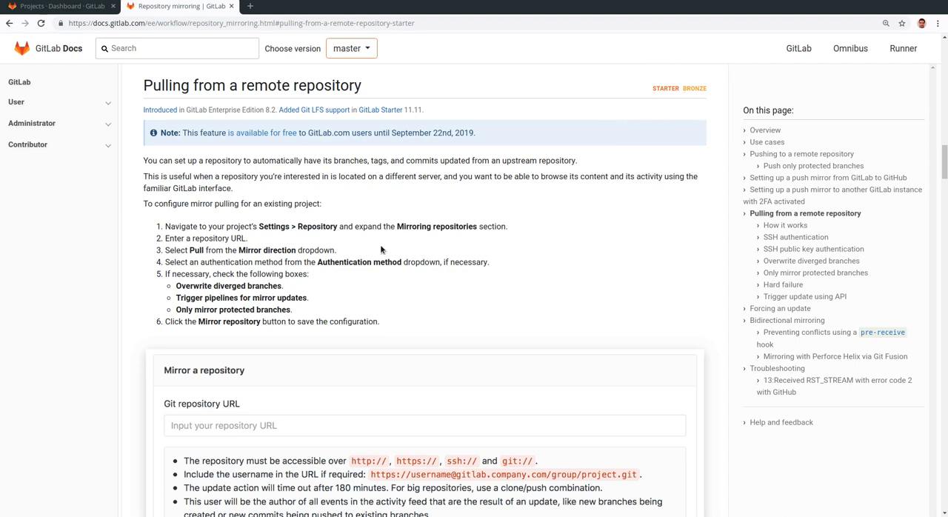
Step: Start a new GitLab project imported from a repo by URL, entering the gitlab.com mirror-test.git address as the Git repository URL
click(44, 7)
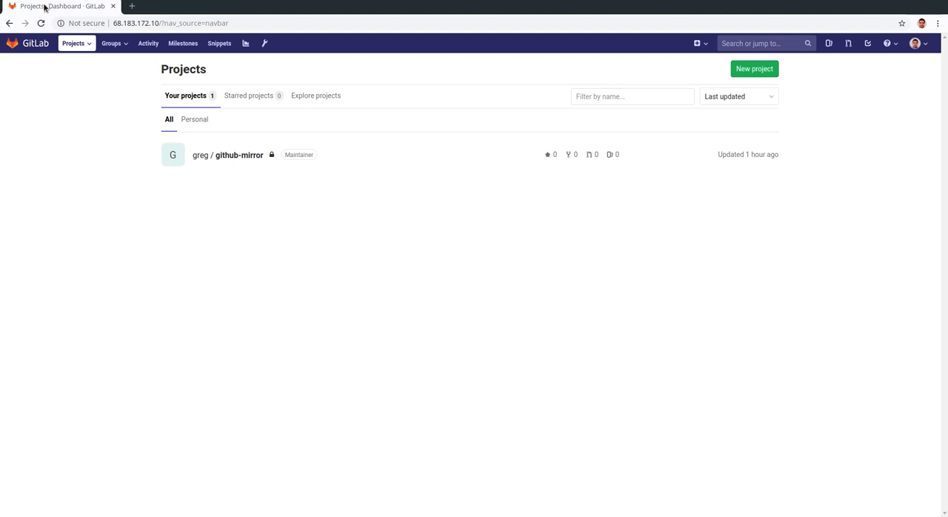
click(753, 69)
click(732, 80)
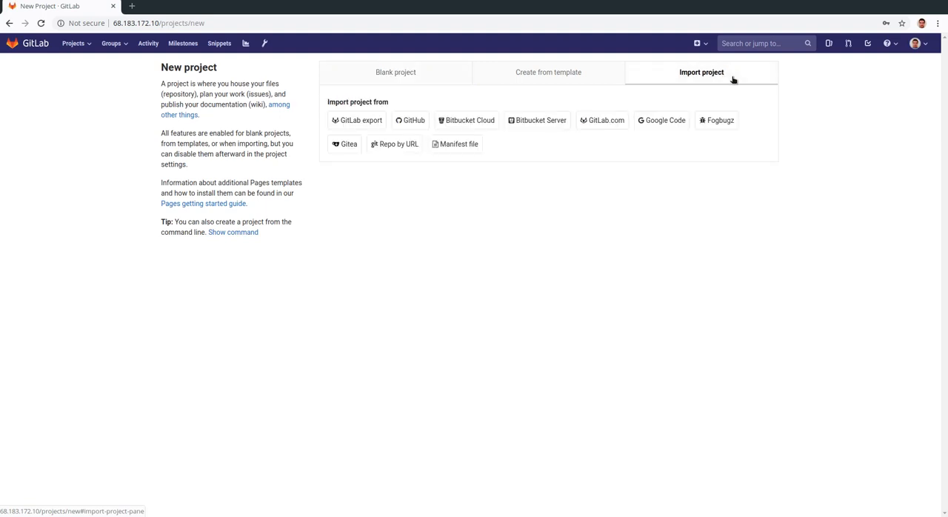
click(397, 152)
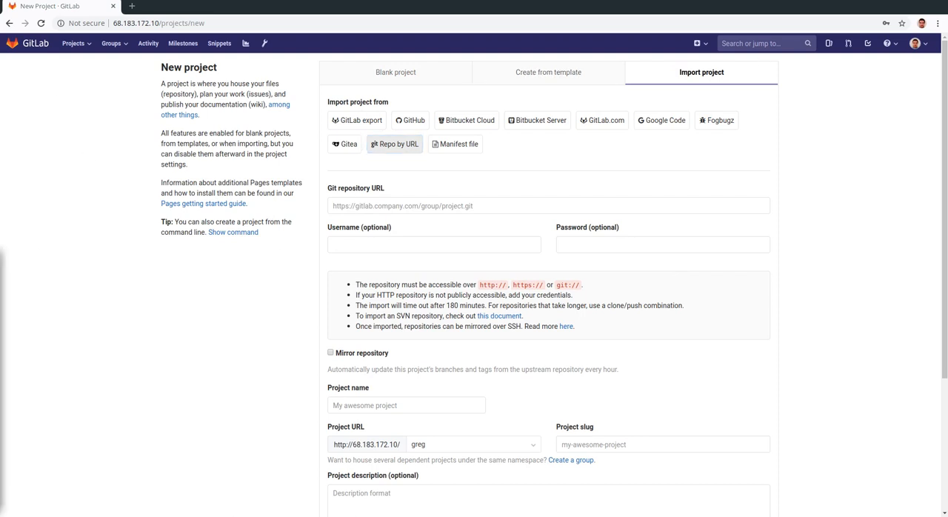
click(411, 208)
text(https://gitlab.com/greg/mirror-test.git)
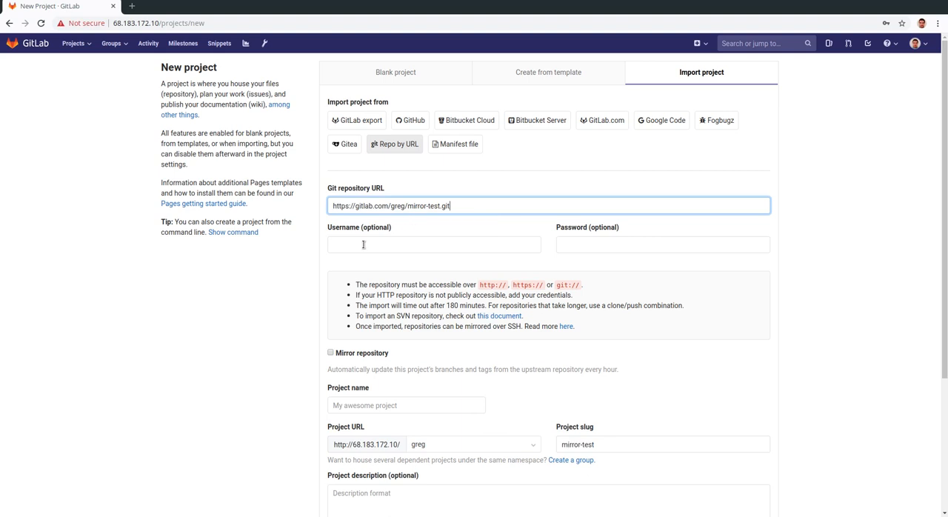
Step: Enable the Mirror repository option, keep visibility Private and the slug mirror-test, and create the project
click(520, 168)
scroll(520, 168, down, 1)
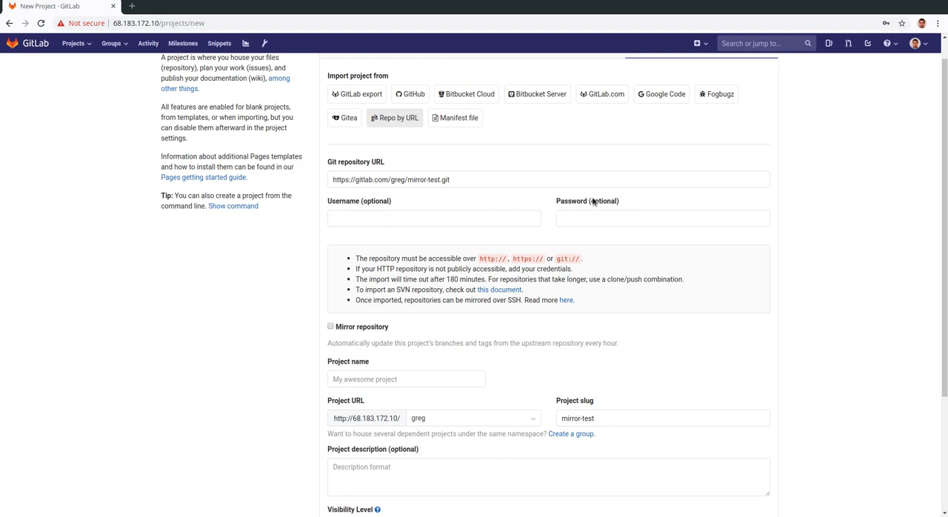
scroll(597, 201, down, 1)
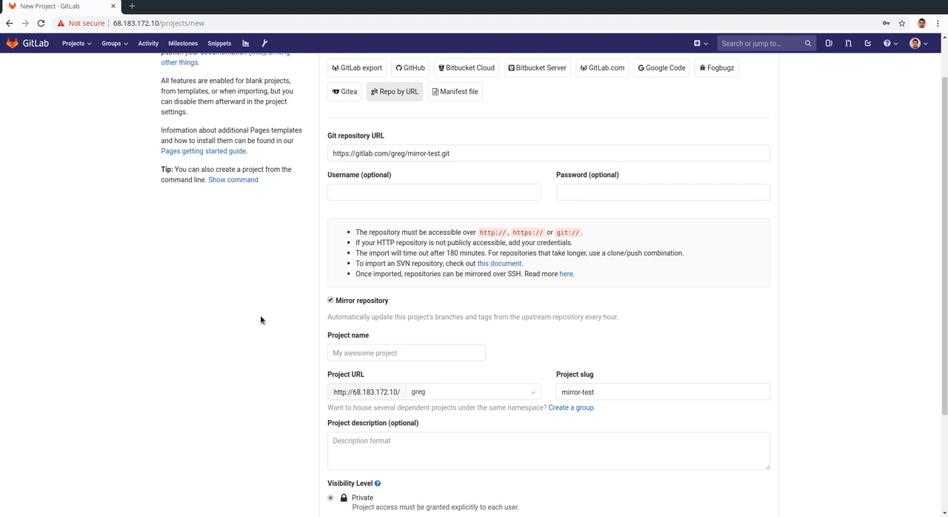
scroll(474, 370, down, 2)
scroll(489, 379, down, 1)
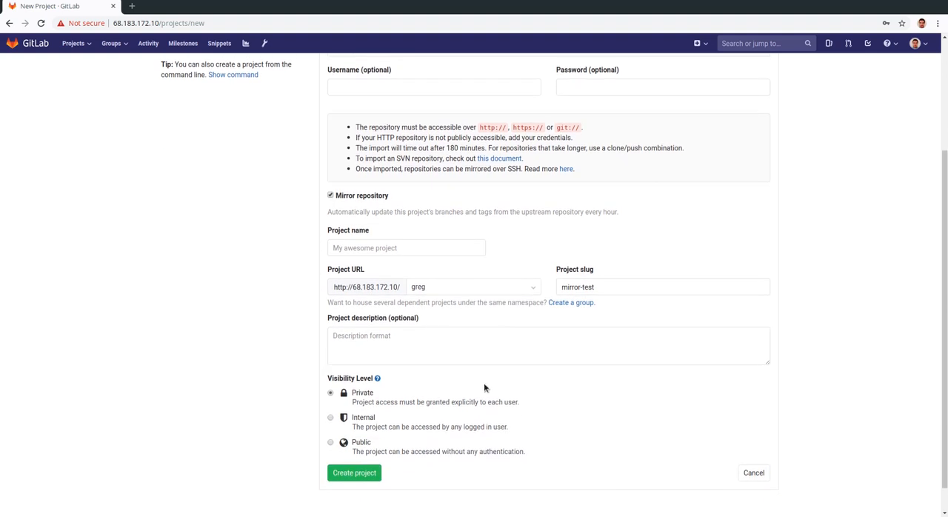
scroll(381, 421, up, 2)
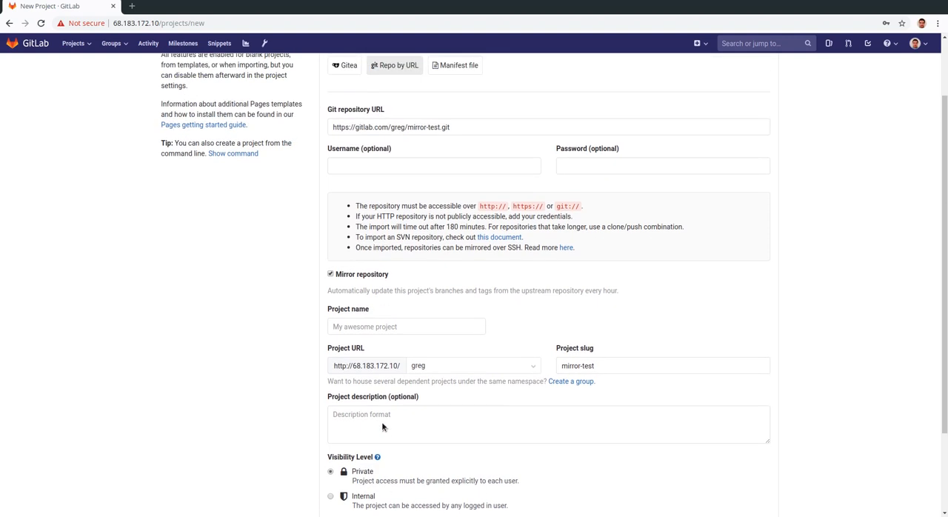
scroll(381, 421, down, 2)
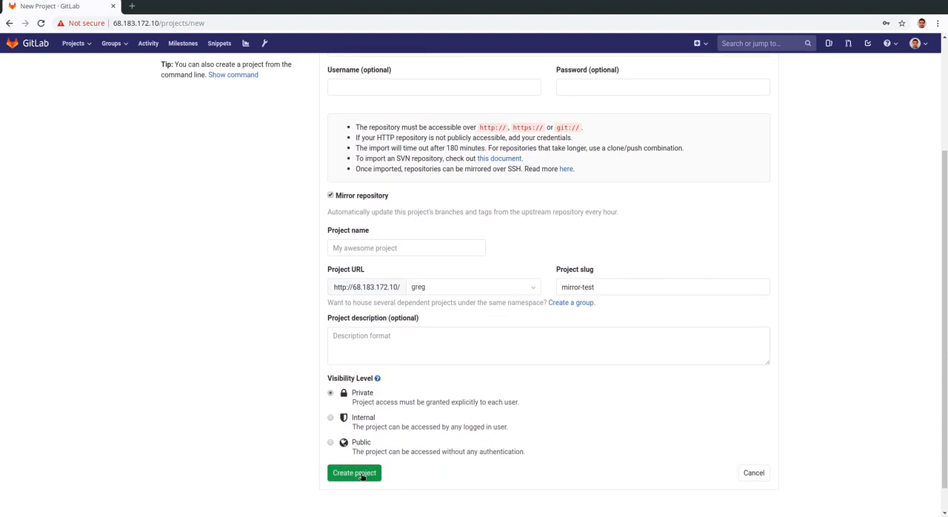
click(362, 474)
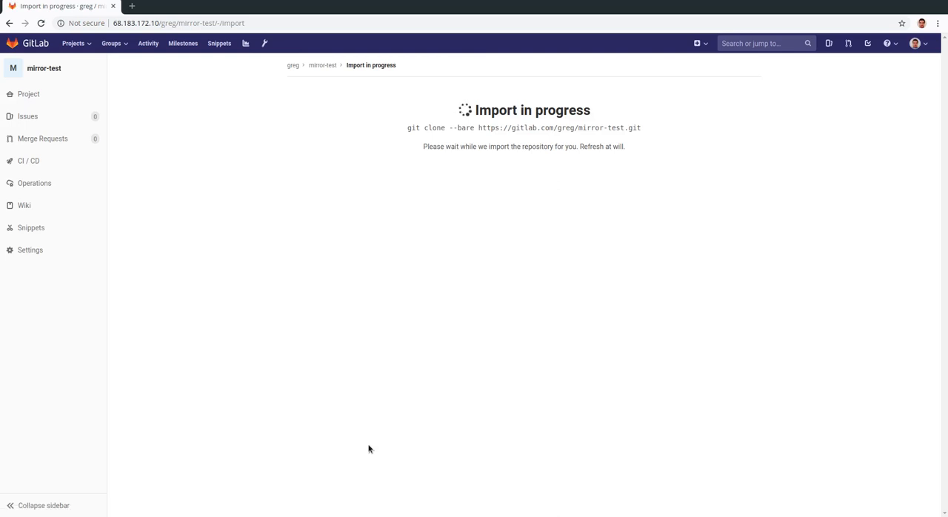
Step: Examine the mirror-test project page for the source repository it is mirrored from
click(81, 68)
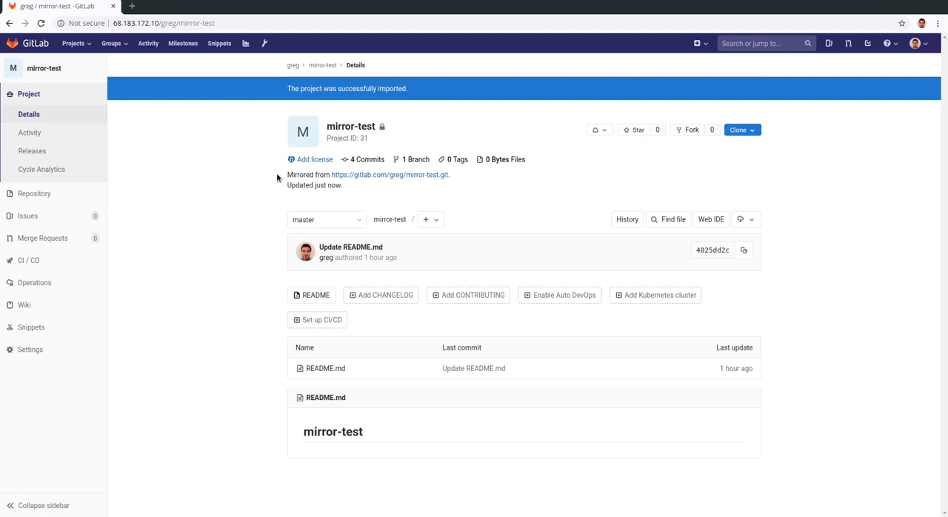
drag(279, 176, 489, 180)
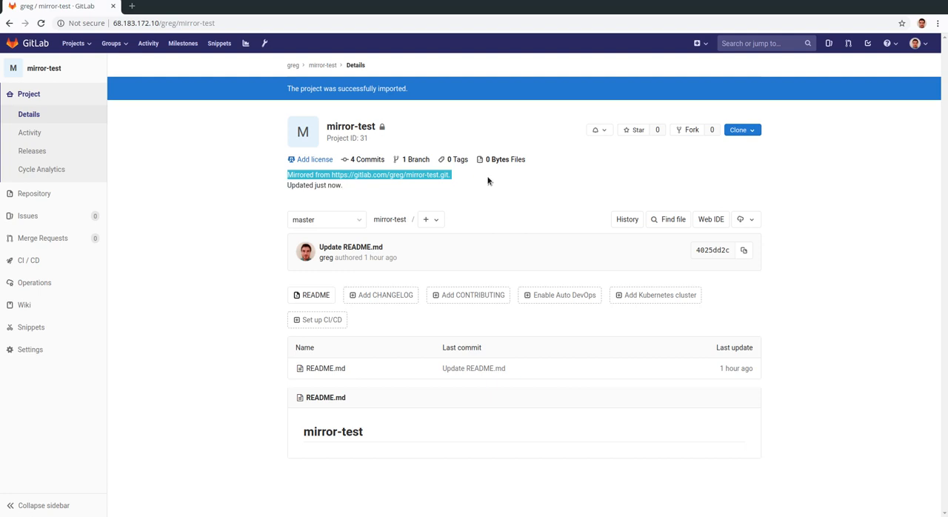
click(488, 180)
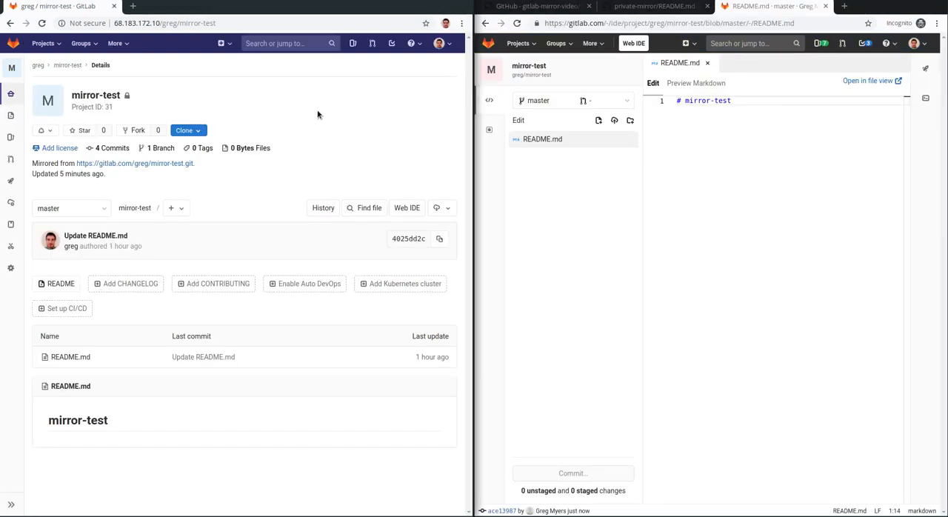
Step: Add the heading "## Hello world!" on line 3 of the gitlab.com mirror-test README.md after a blank line, and commit it to master
click(753, 109)
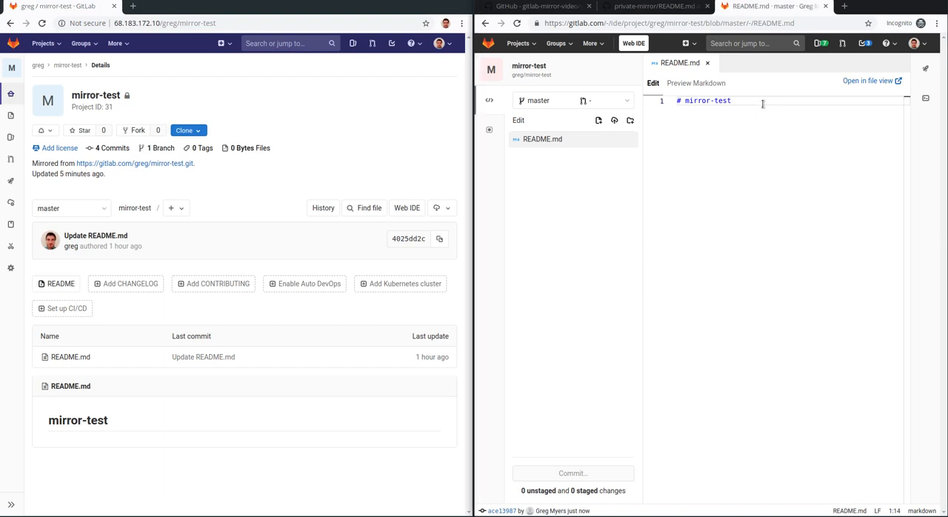
key(Return)
key(Return)
text(@)
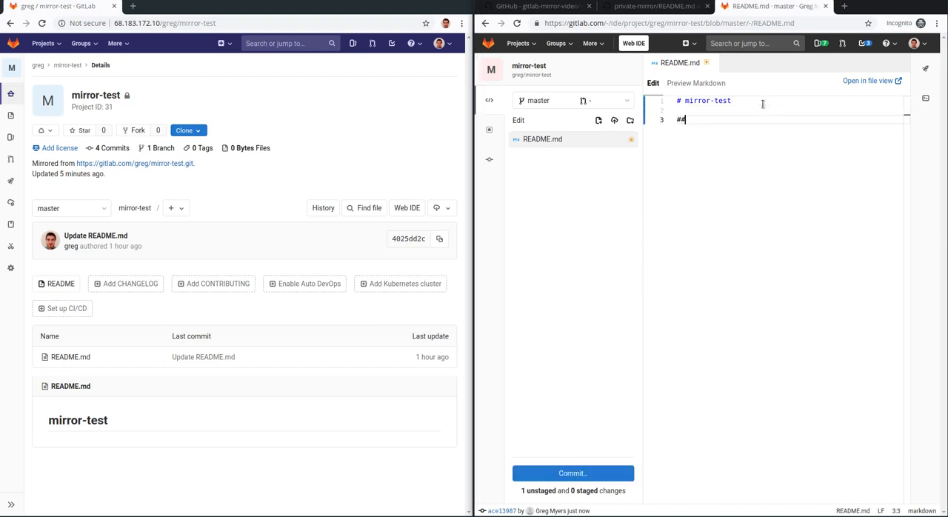
text(# Hello world!)
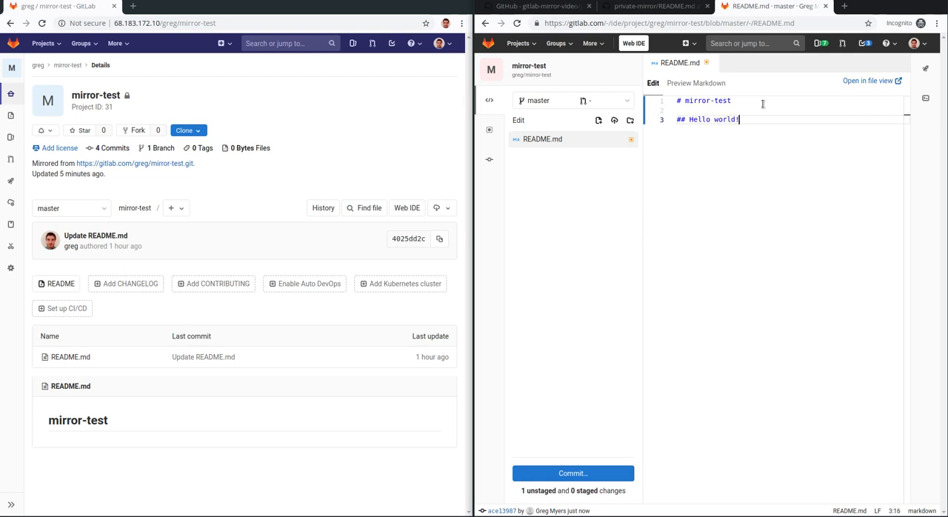
click(602, 474)
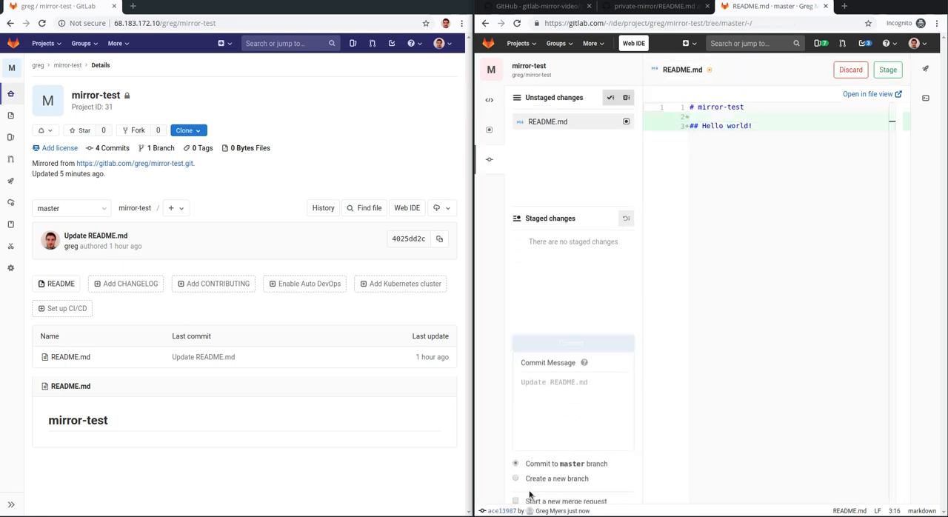
click(533, 489)
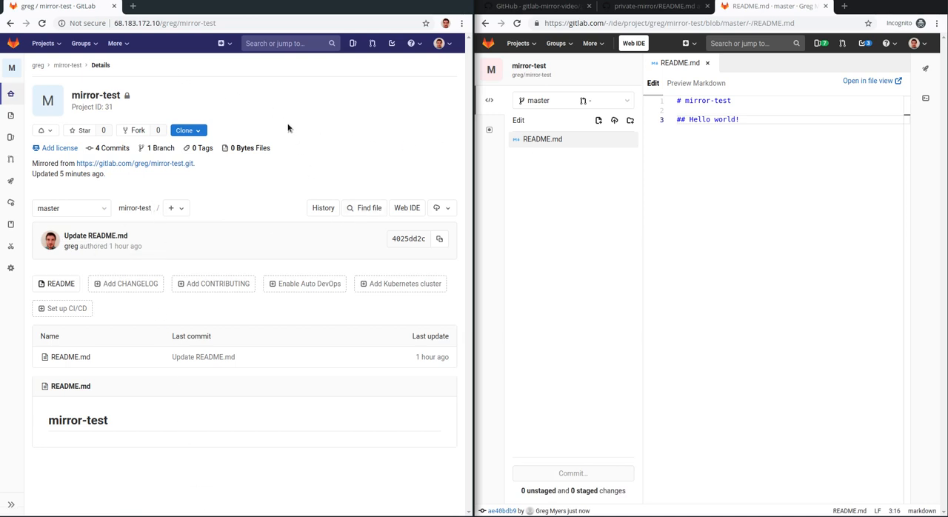
Step: Expand Mirroring repositories in the imported mirror-test project's repository settings and force an immediate update of the pull mirror
mouse_move(11, 267)
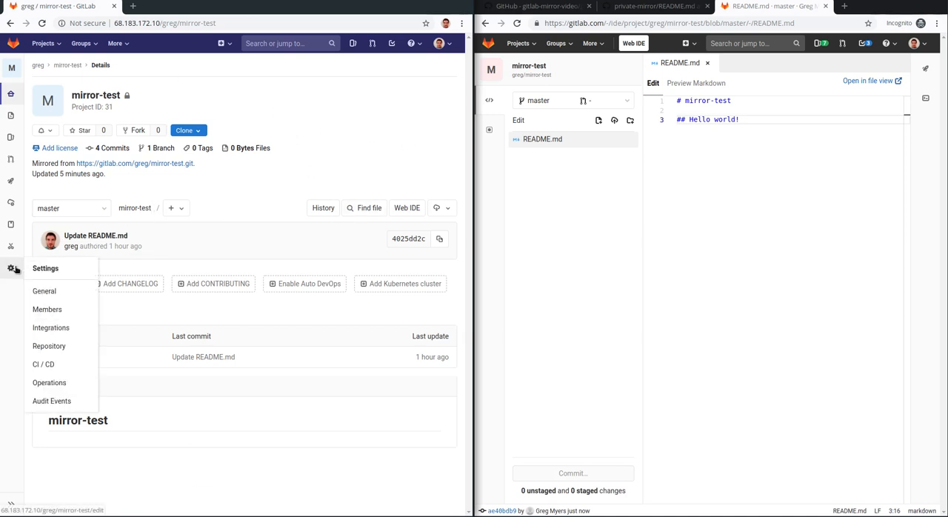
click(77, 350)
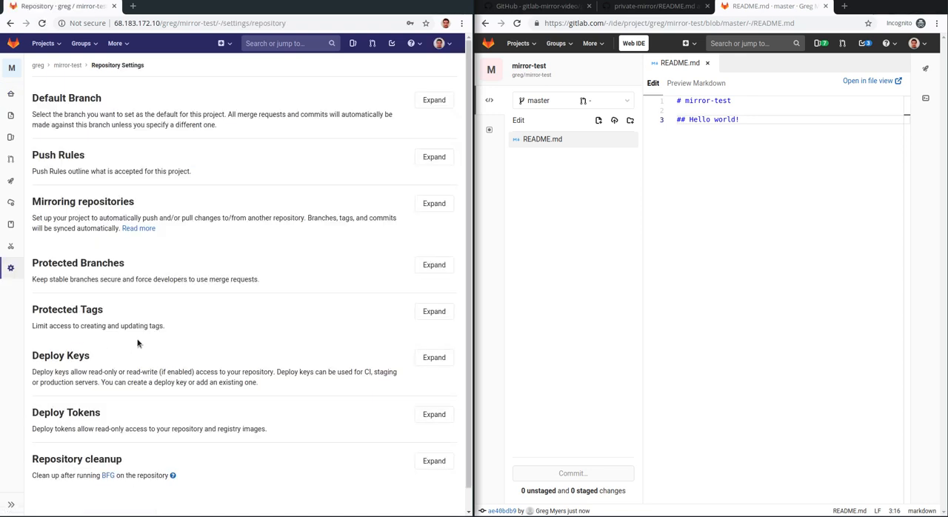
click(438, 203)
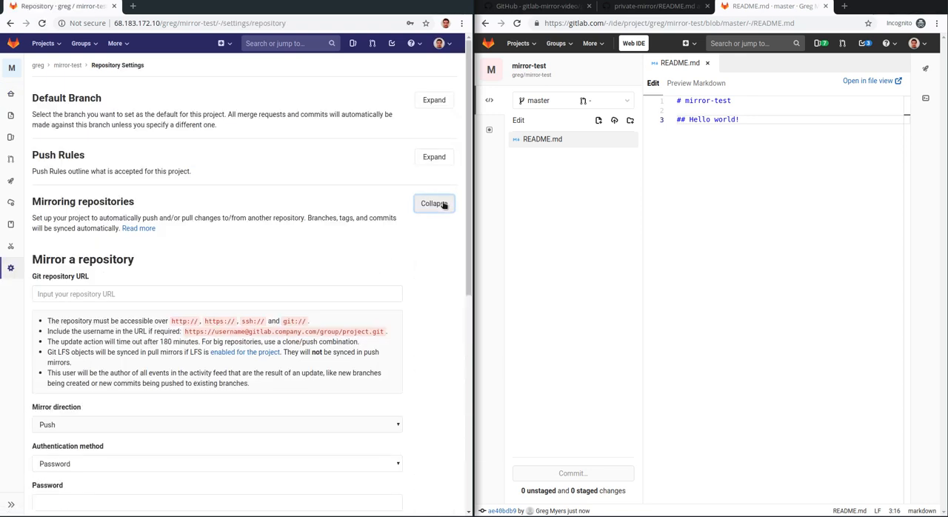
scroll(442, 208, down, 3)
scroll(441, 208, down, 1)
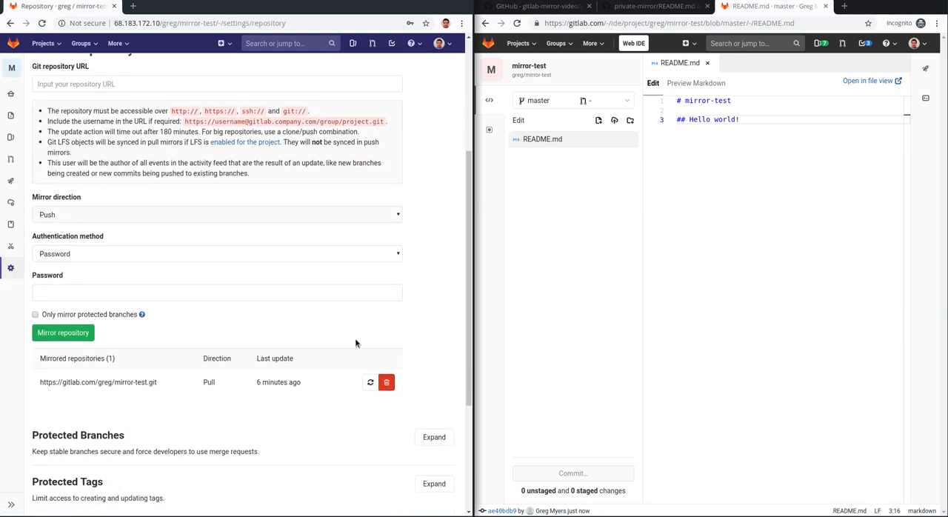
click(367, 384)
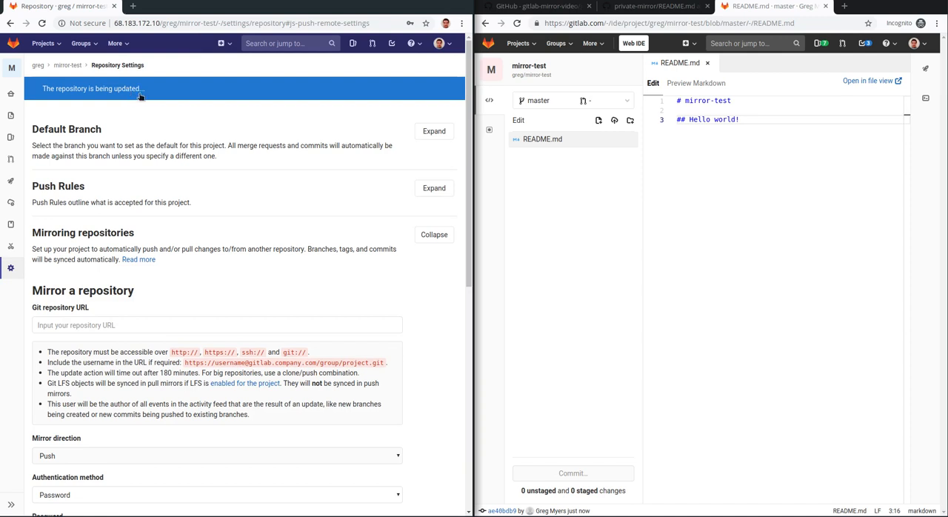
Step: Compare the README.md content and latest commit on the gitlab.com mirror-test project page with those on the mirrored project page
click(491, 69)
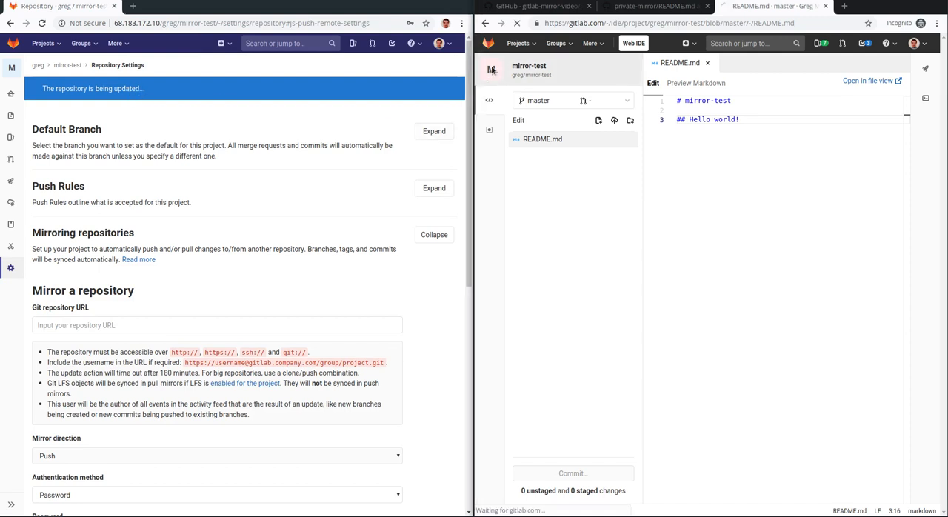
scroll(668, 309, down, 3)
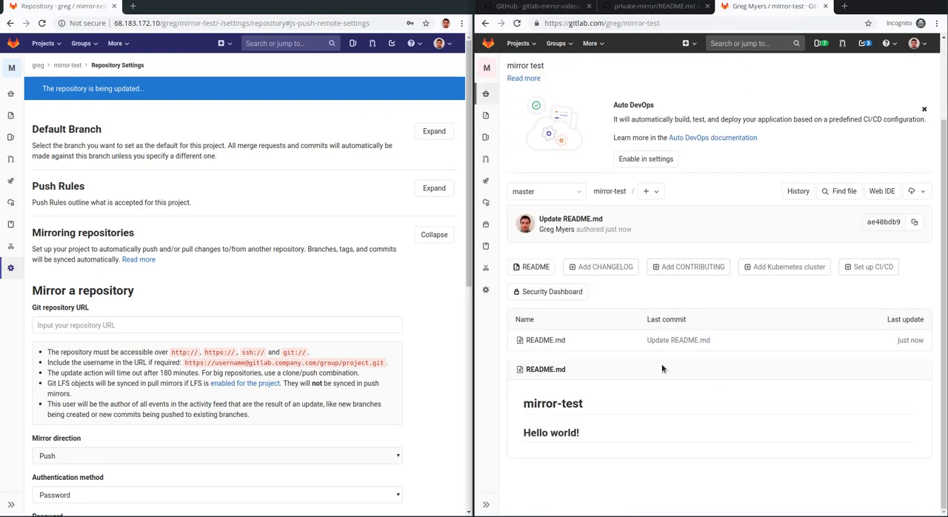
drag(611, 432, 523, 433)
click(640, 430)
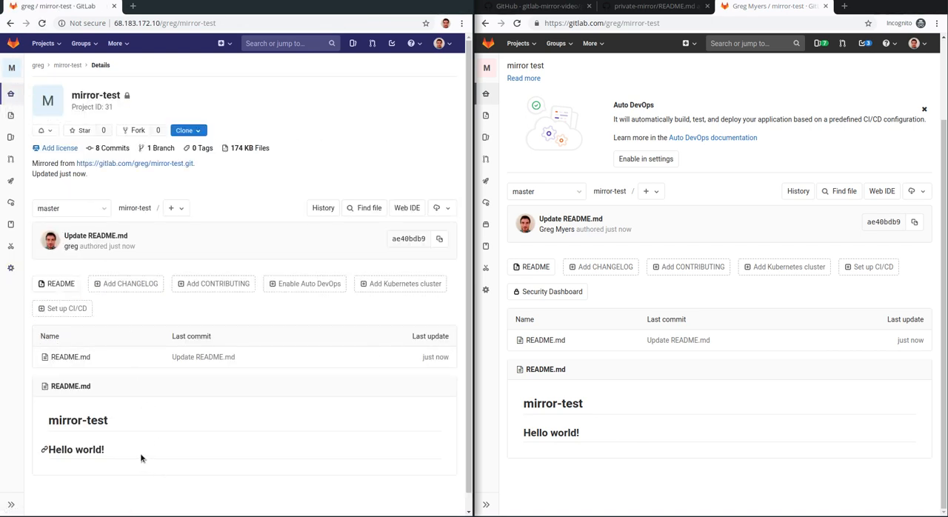
drag(141, 454, 83, 436)
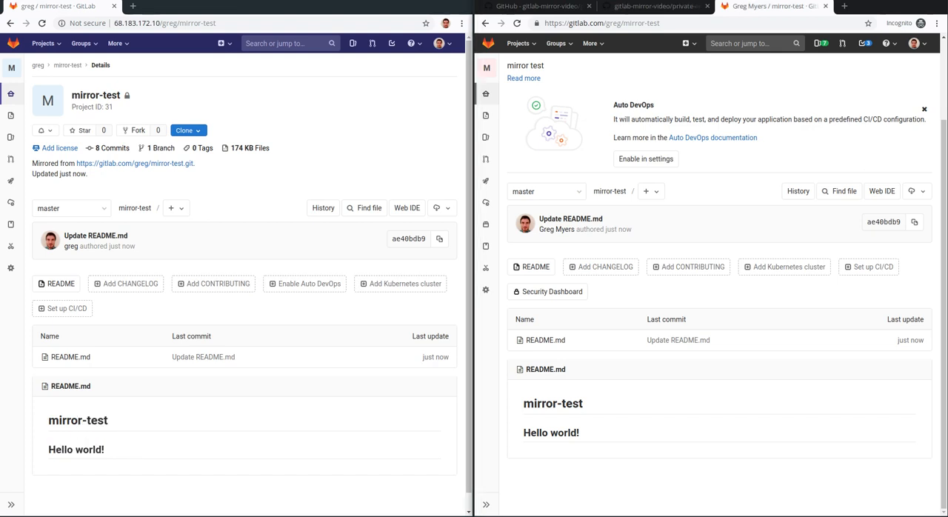
double_click(333, 6)
click(704, 43)
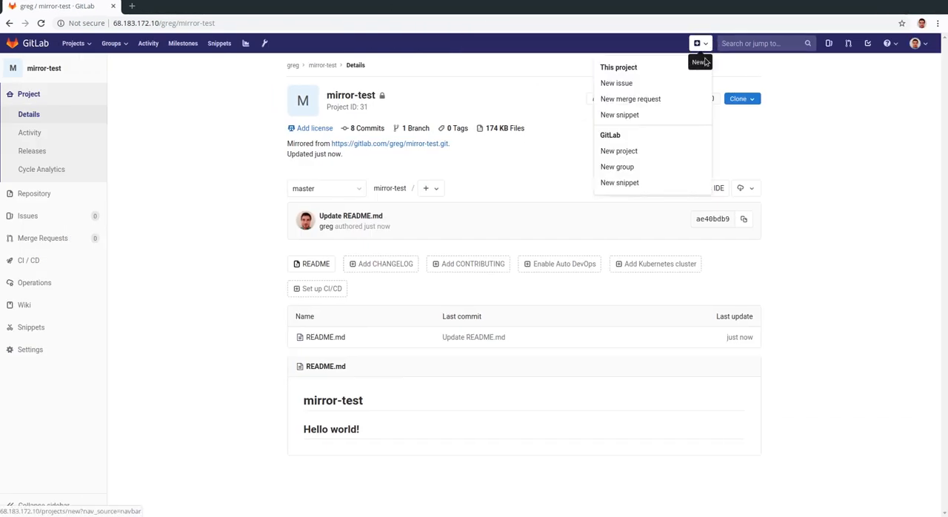
click(660, 153)
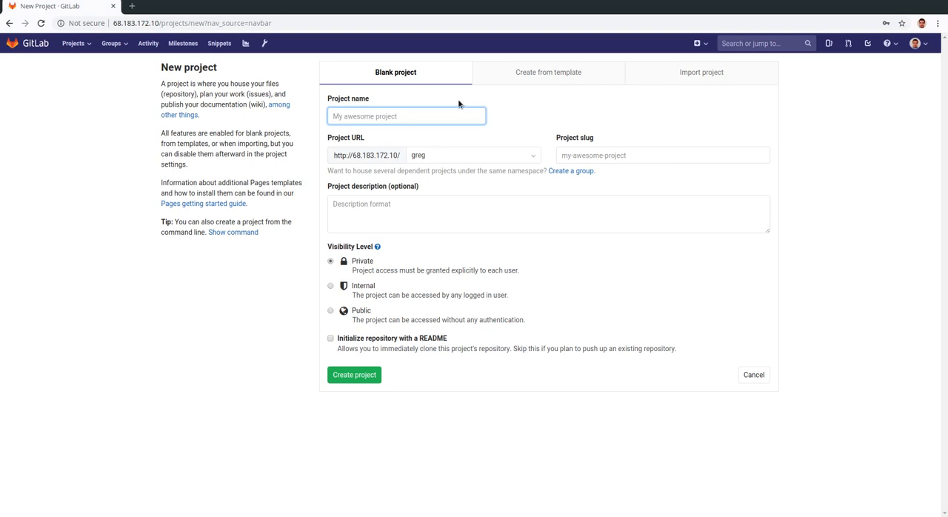
text(proje)
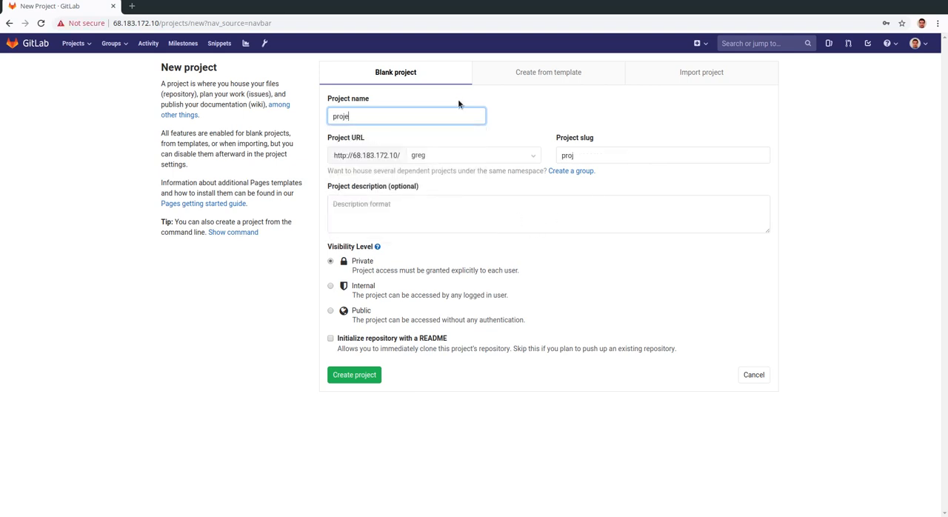
key(BackSpace)
key(BackSpace)
key(BackSpace)
key(BackSpace)
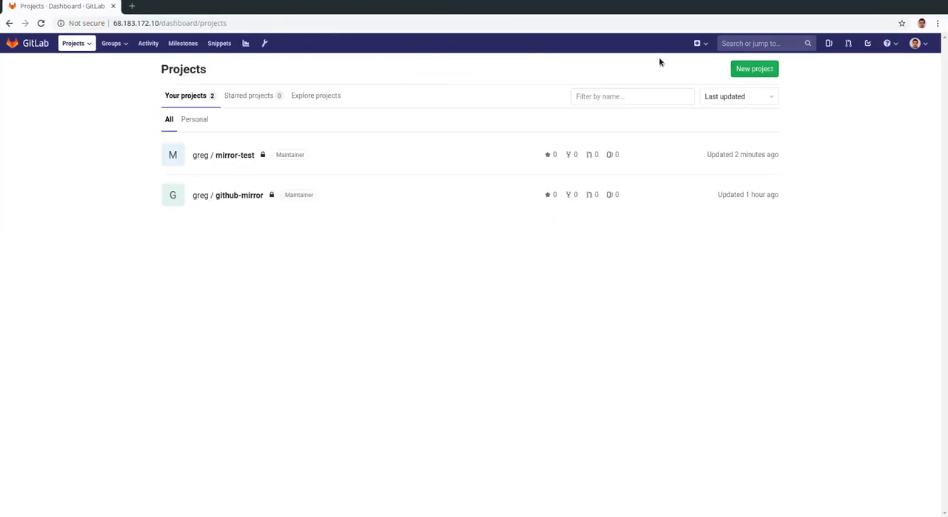
Step: Create a blank project named private-mirror with Private visibility and the slug private-mirror
click(698, 43)
click(679, 72)
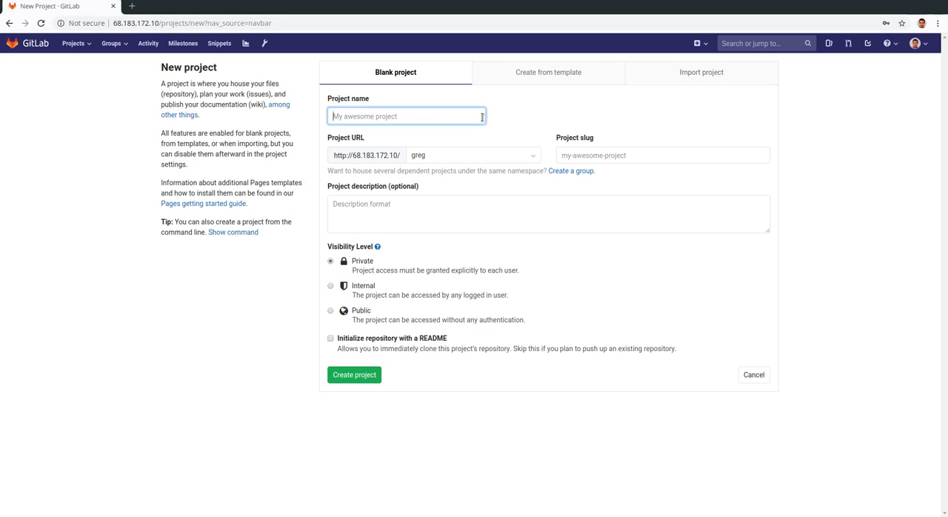
text(private-mirror)
key(Down)
key(Tab)
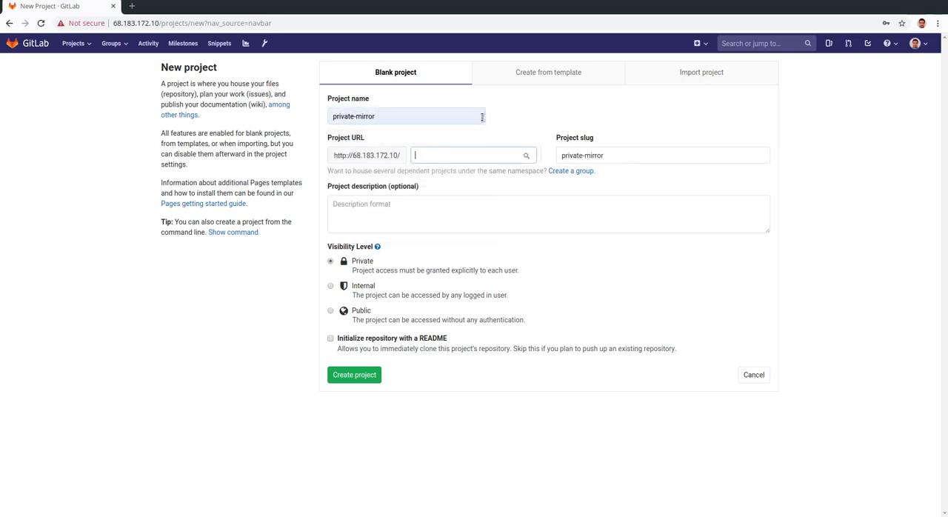
click(570, 117)
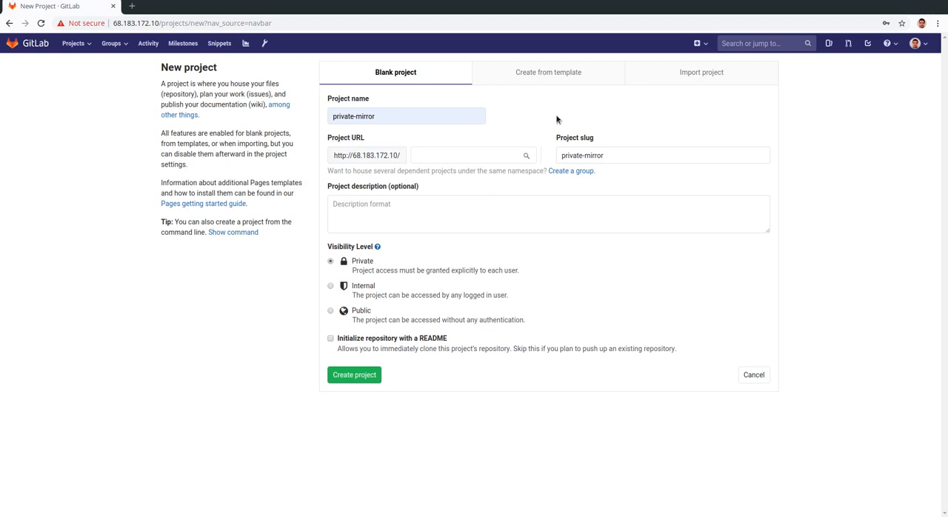
click(355, 377)
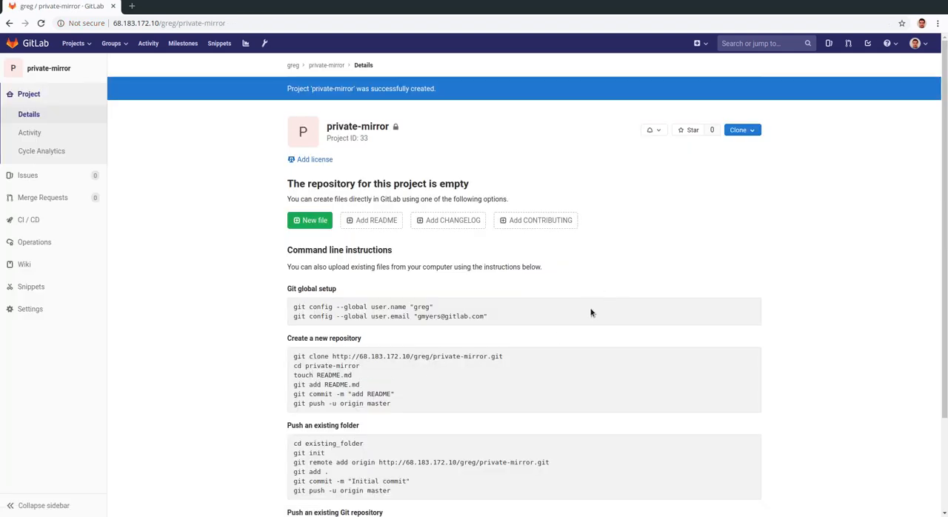
scroll(567, 311, down, 1)
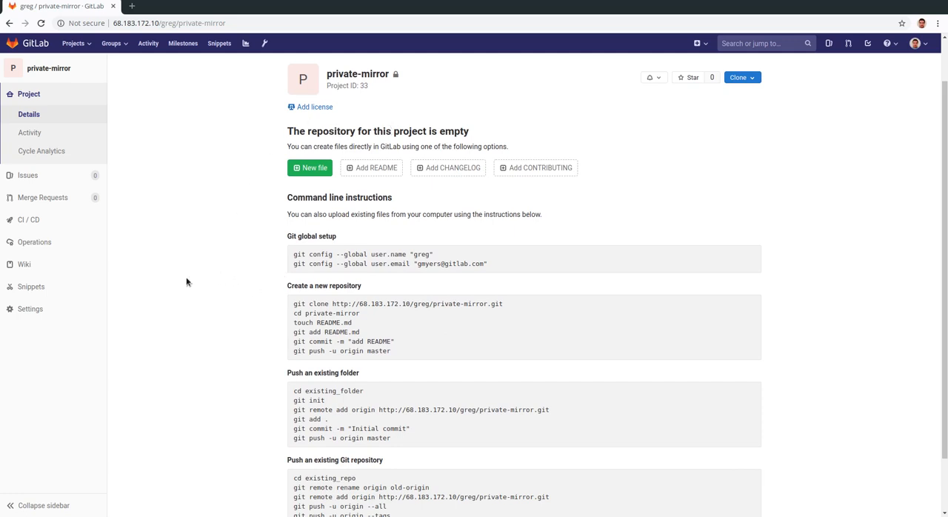
mouse_move(87, 309)
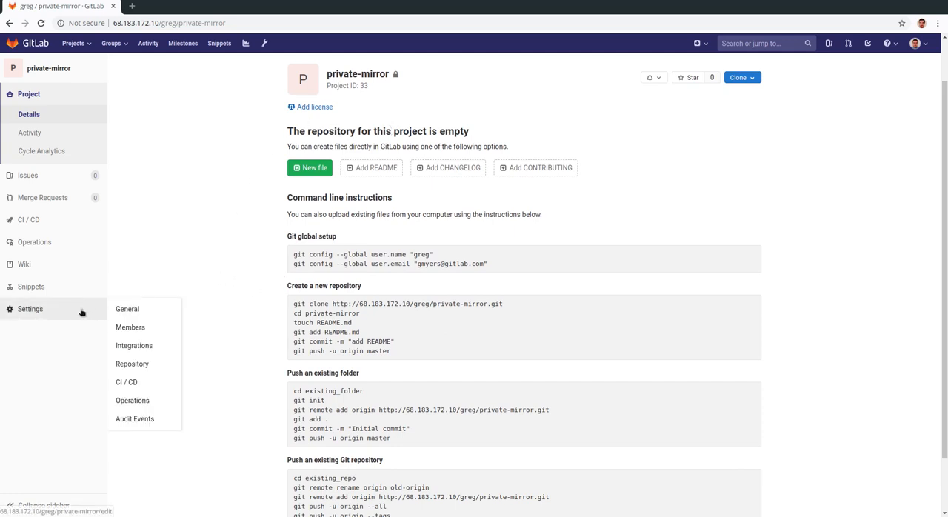
click(135, 364)
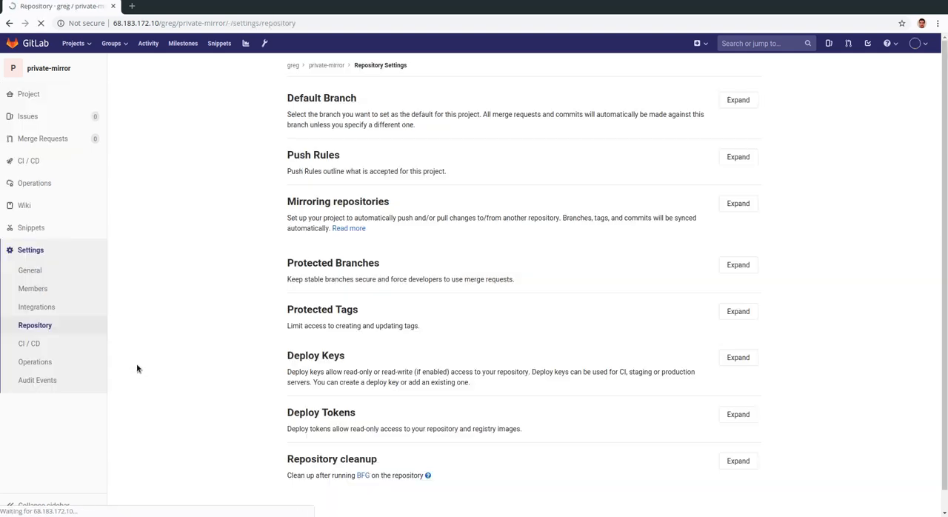
click(744, 202)
scroll(651, 159, down, 3)
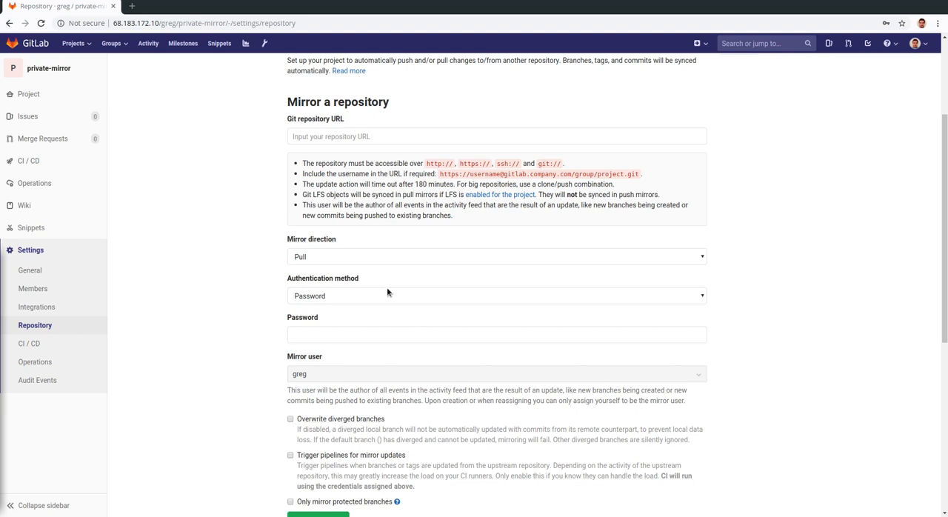
click(382, 136)
key(ctrl+v)
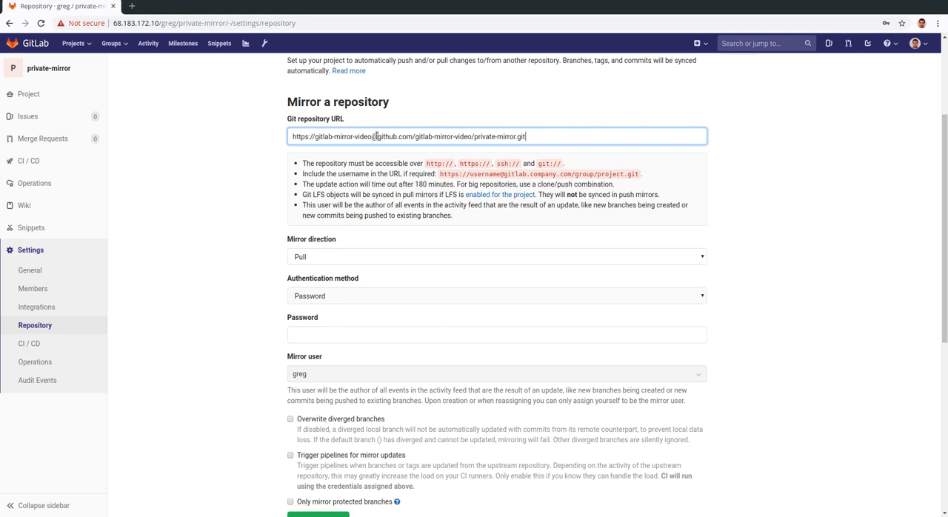
Step: Fill in the saved gitlab-mirror-video account password, keep the mirror direction Pull with password authentication, and add the mirror
click(379, 337)
click(348, 389)
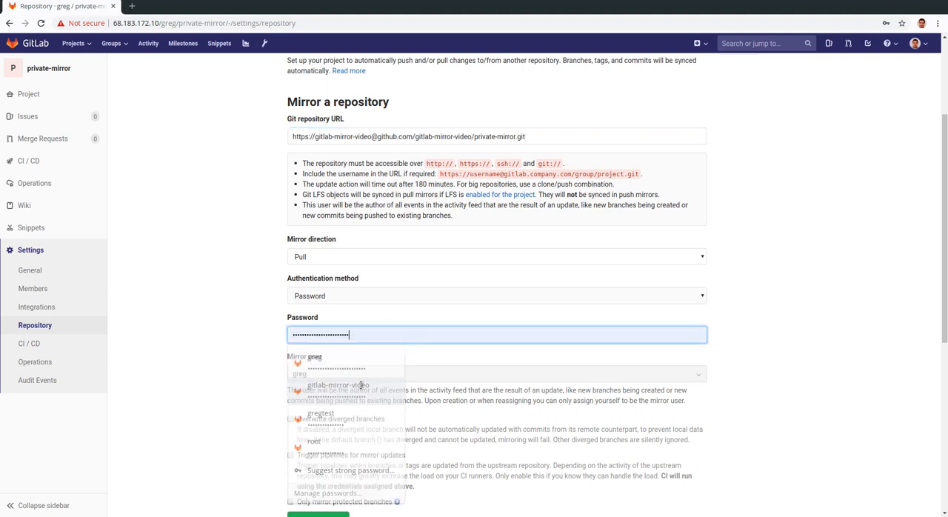
scroll(777, 311, down, 3)
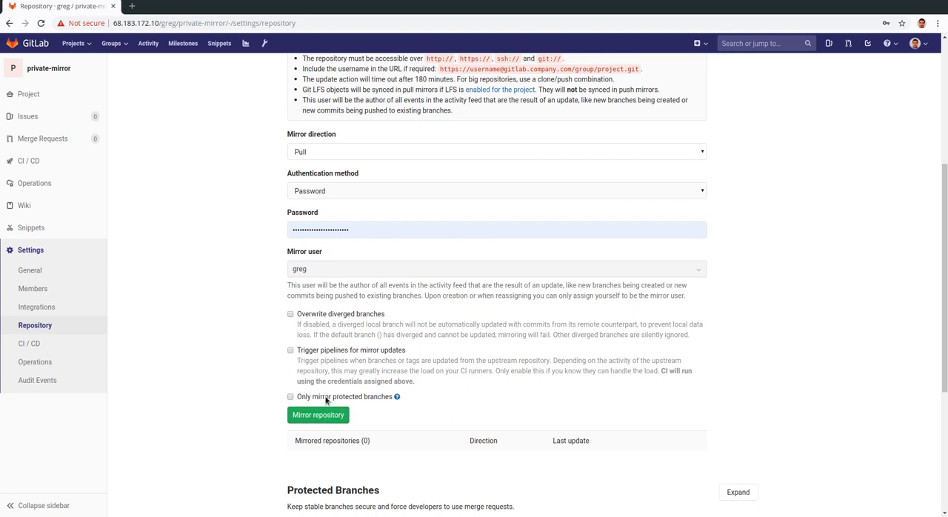
click(315, 420)
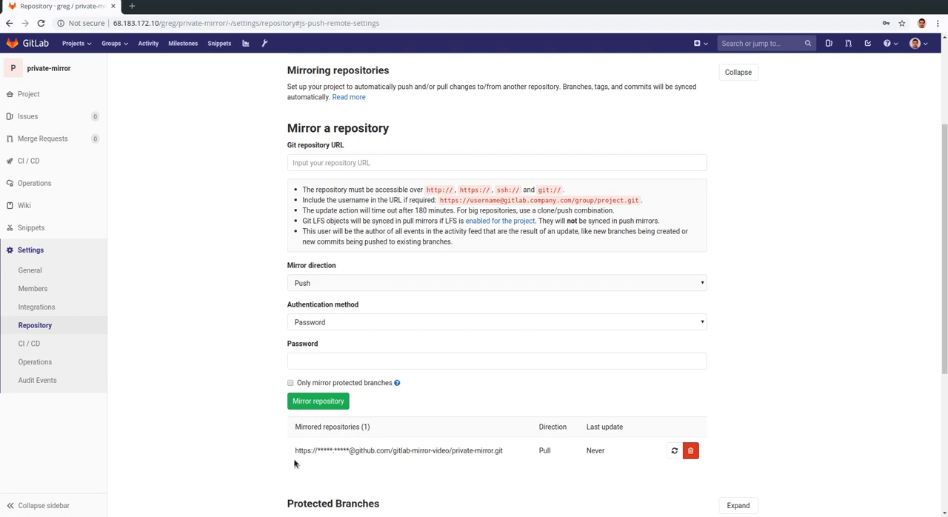
Step: Force an immediate update of the private-mirror pull mirror and open its project page
drag(297, 454, 493, 461)
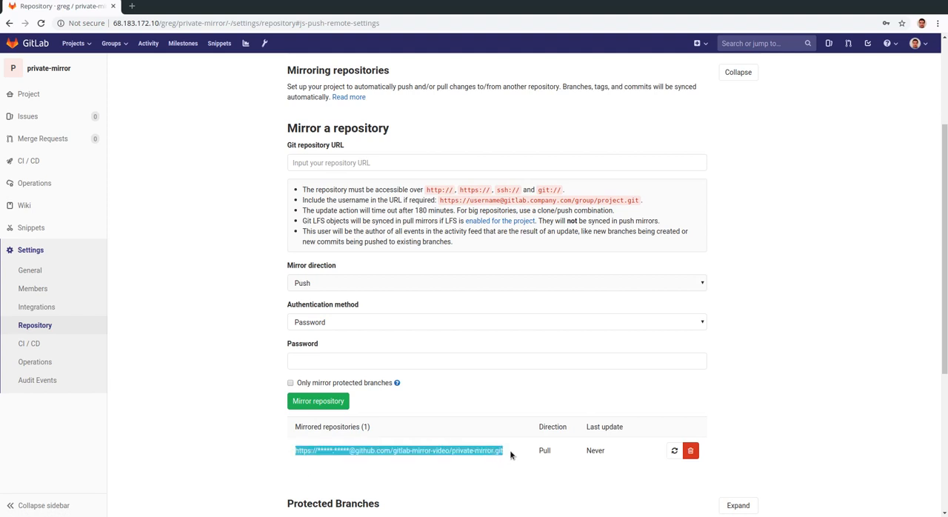
click(511, 456)
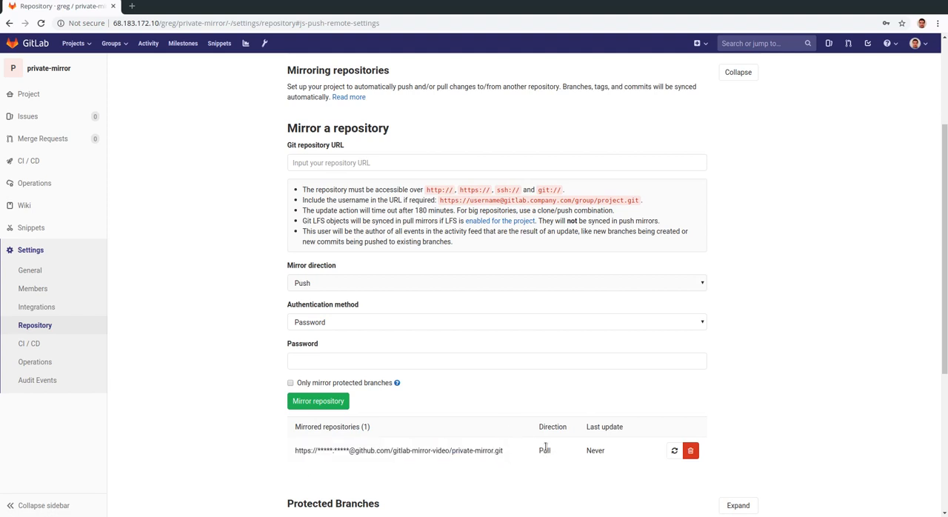
click(674, 451)
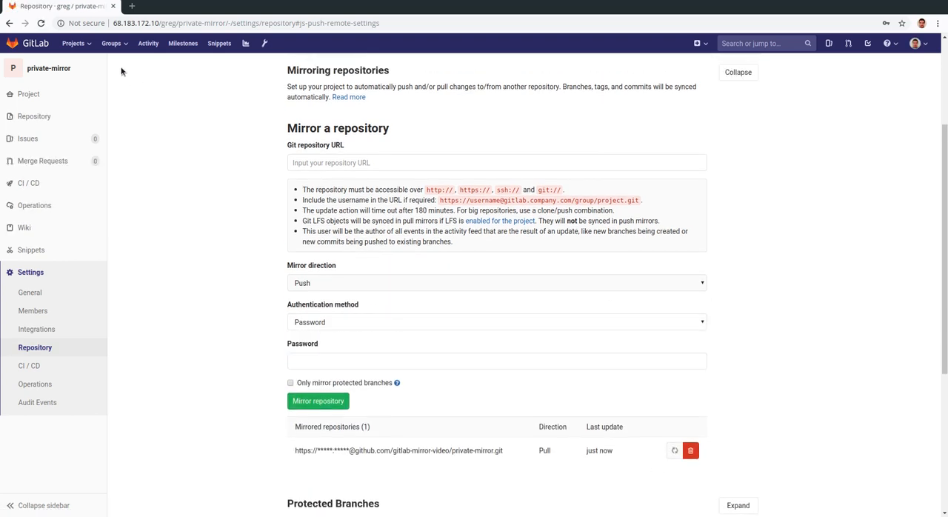
scroll(314, 283, up, 3)
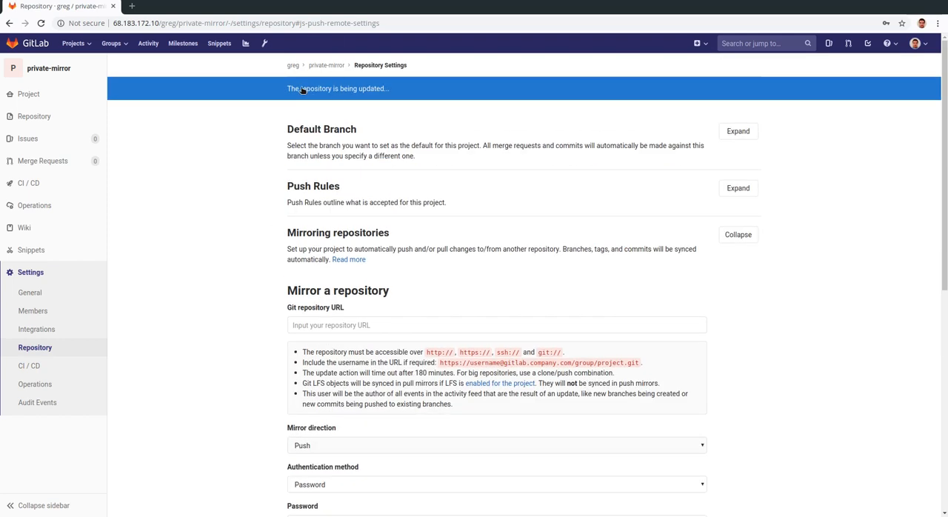
click(47, 70)
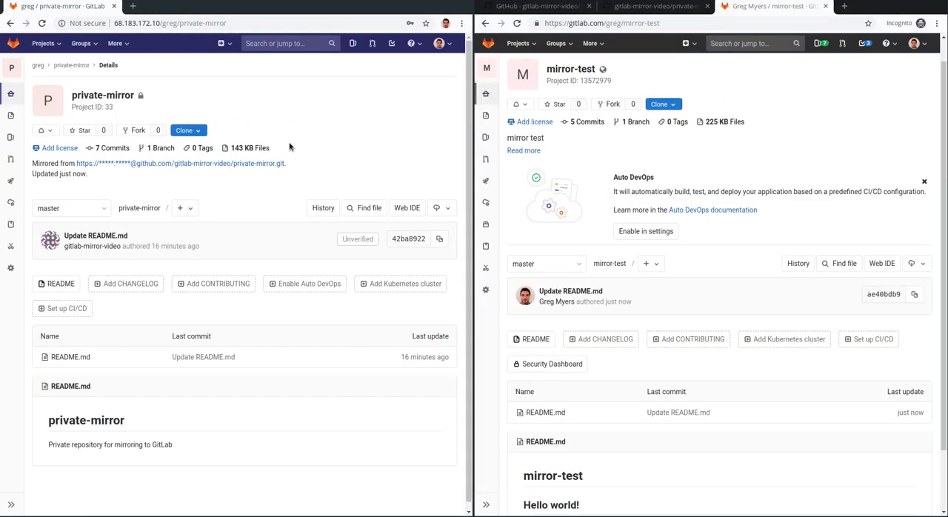
Step: Add the heading "## it works!!" on line 4 of the GitHub private-mirror README.md after a blank line, and commit it to master
click(646, 6)
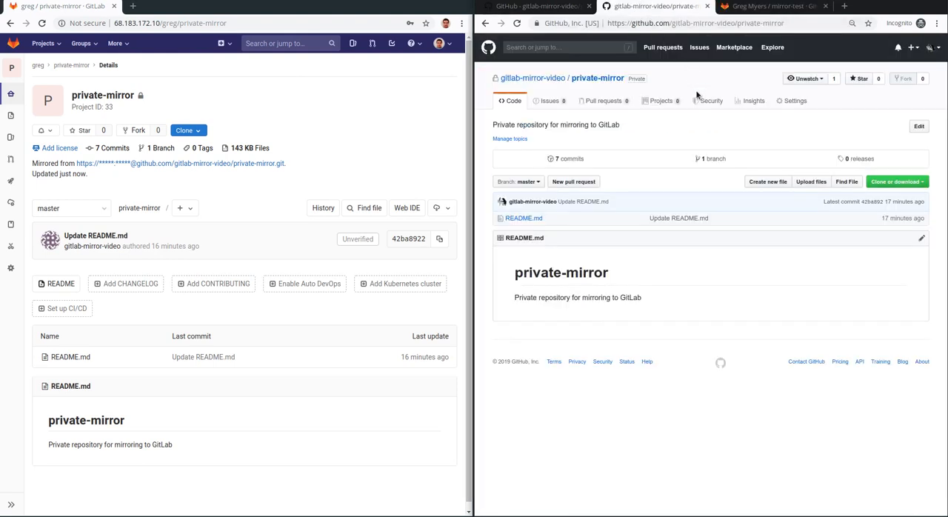
double_click(769, 128)
click(828, 161)
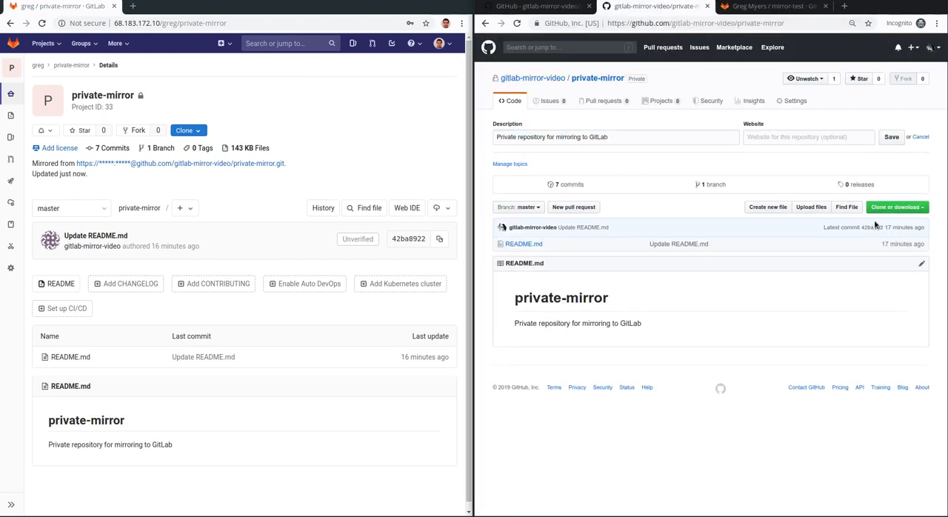
click(922, 265)
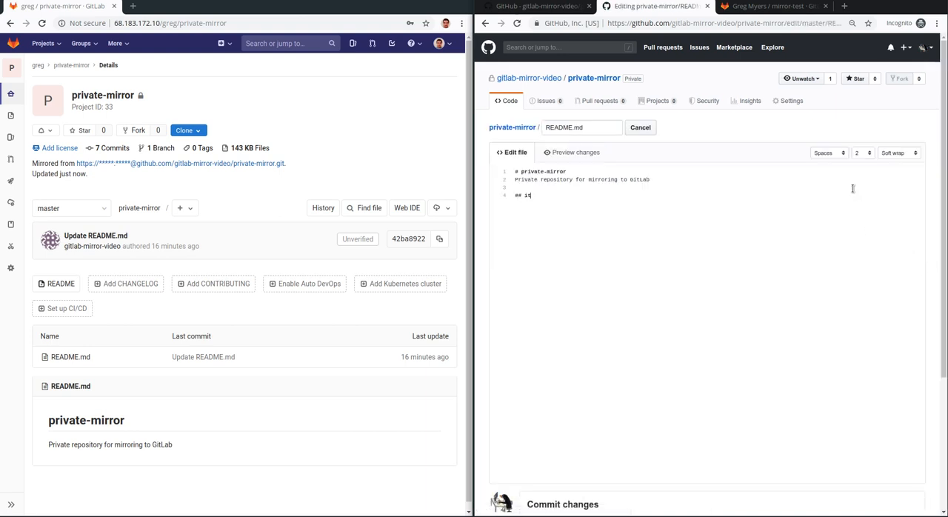
scroll(668, 333, down, 5)
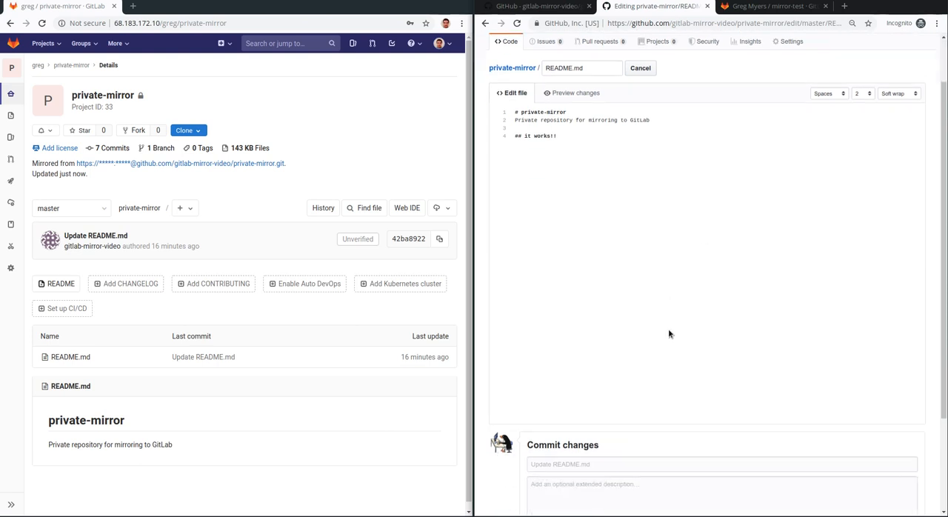
click(554, 439)
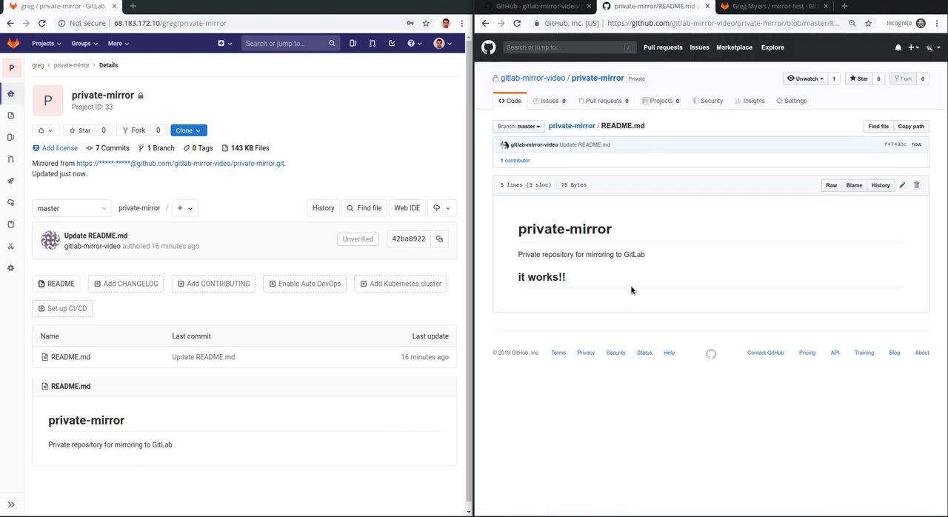
drag(636, 282, 509, 282)
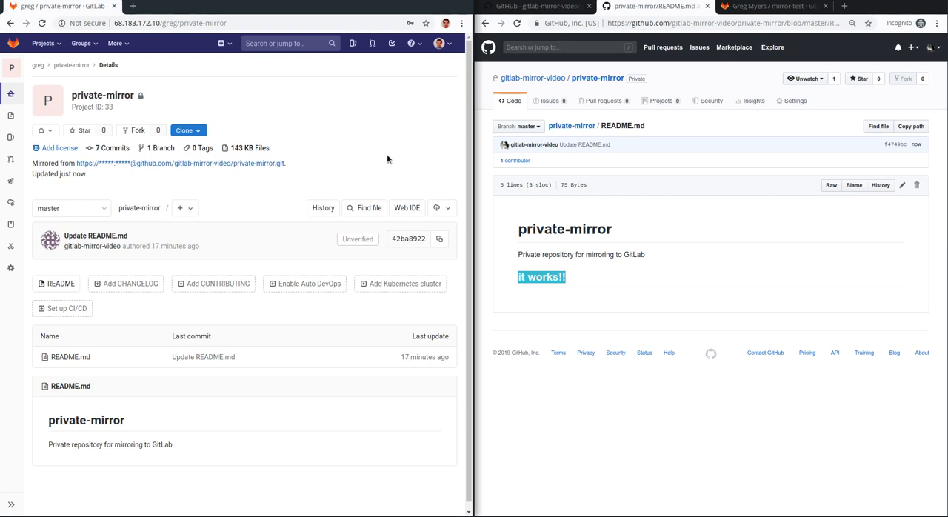
Step: Force another pull mirror update from private-mirror's repository settings and return to the project page to check README.md
mouse_move(21, 271)
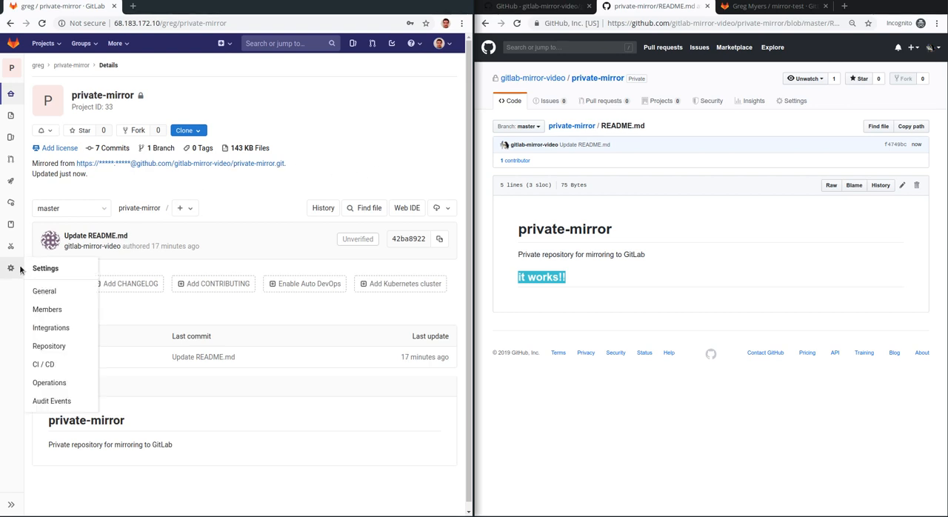
click(60, 347)
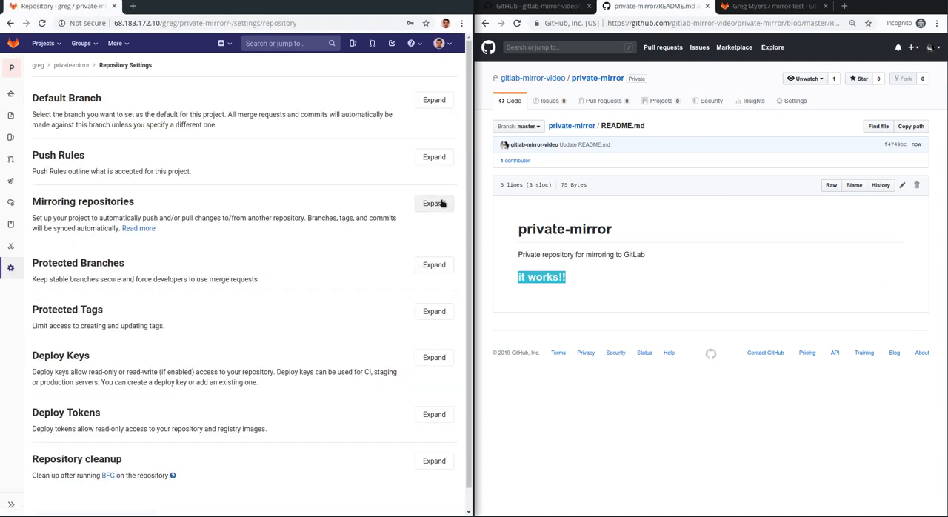
click(434, 202)
scroll(398, 265, down, 4)
click(372, 342)
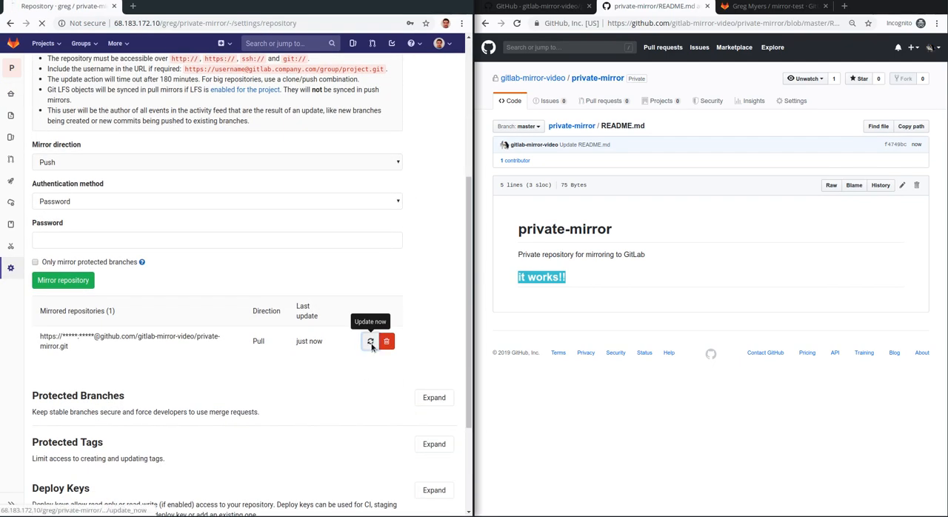
click(12, 72)
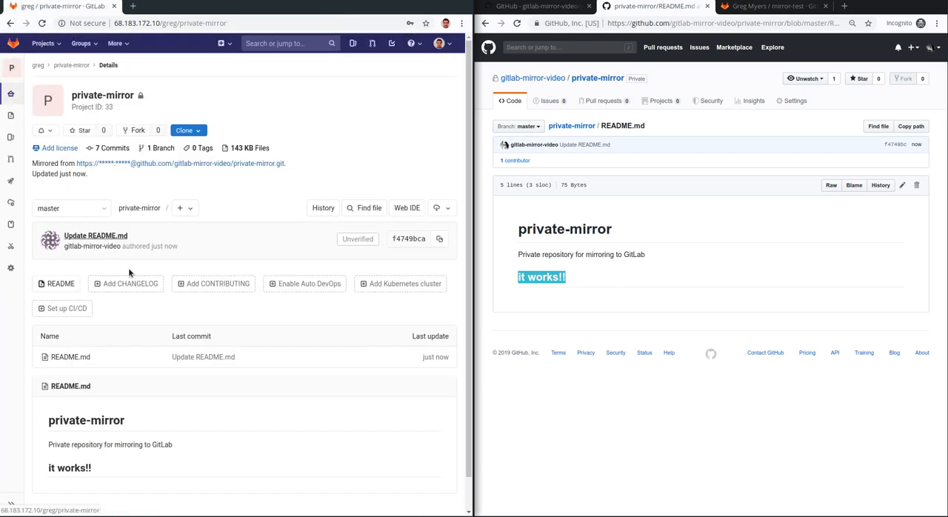
Step: Compare the "it works!!" heading in README.md on the GitLab private-mirror project page with the GitHub README.md
scroll(163, 468, down, 1)
drag(115, 439, 45, 434)
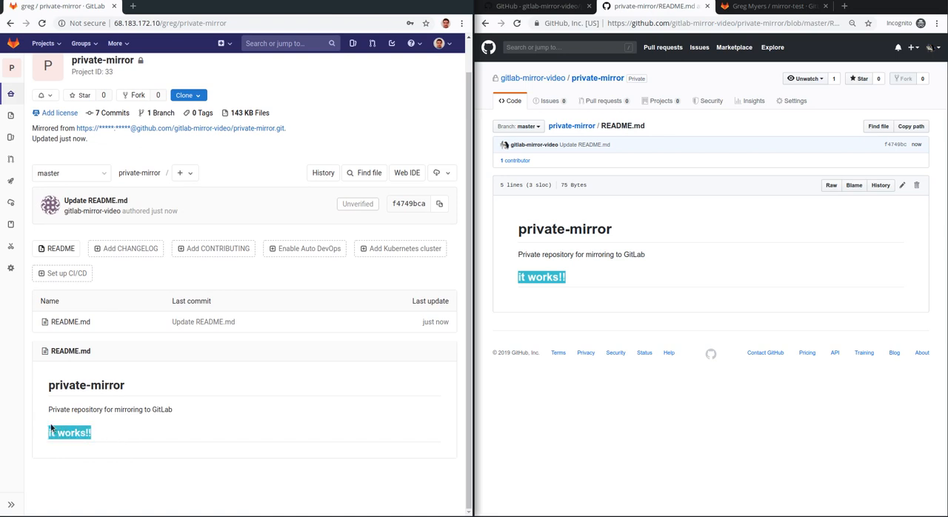
click(147, 440)
click(671, 282)
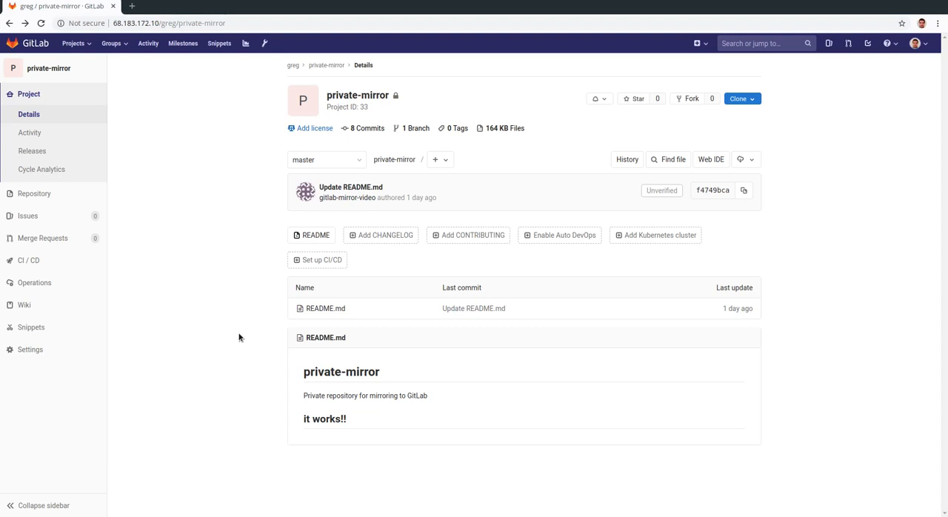
Step: Open blank-project's repository settings and expand the Mirroring repositories section to review its direction, authentication and password fields
click(27, 27)
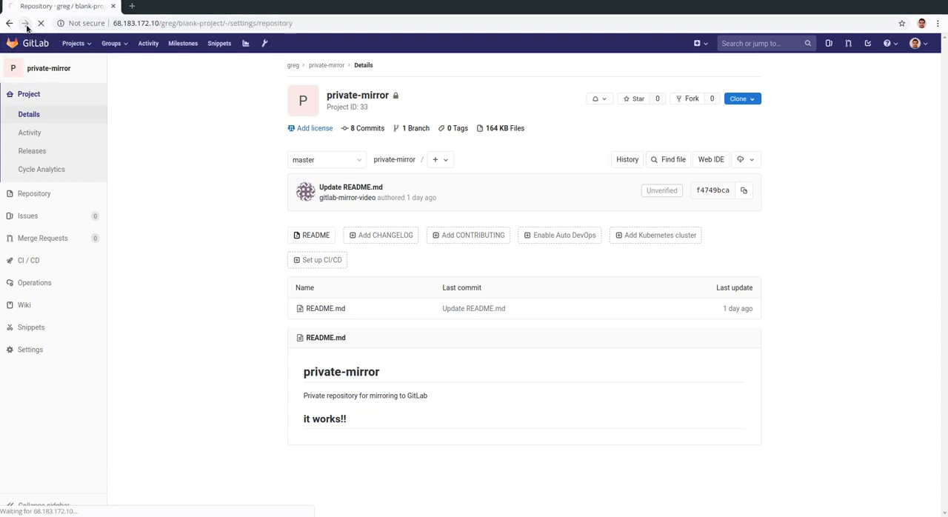
click(739, 182)
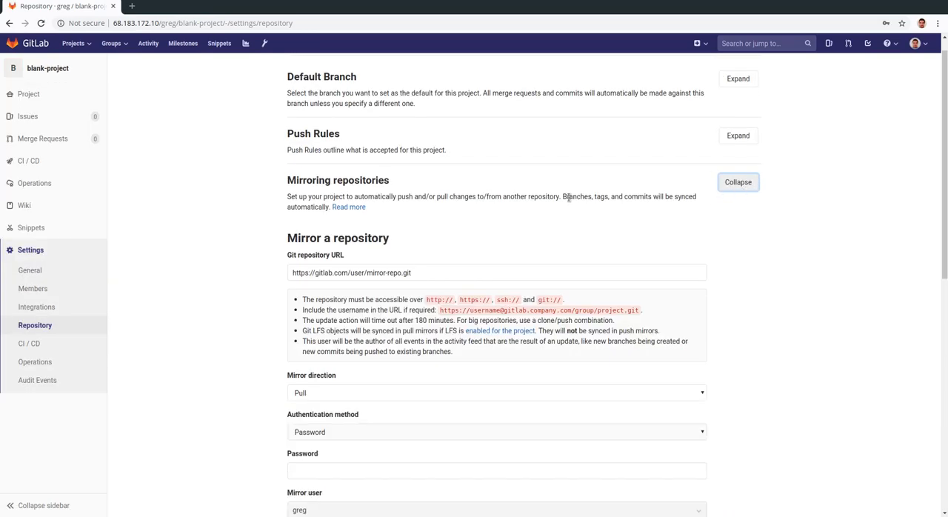
scroll(620, 200, down, 2)
scroll(516, 290, down, 1)
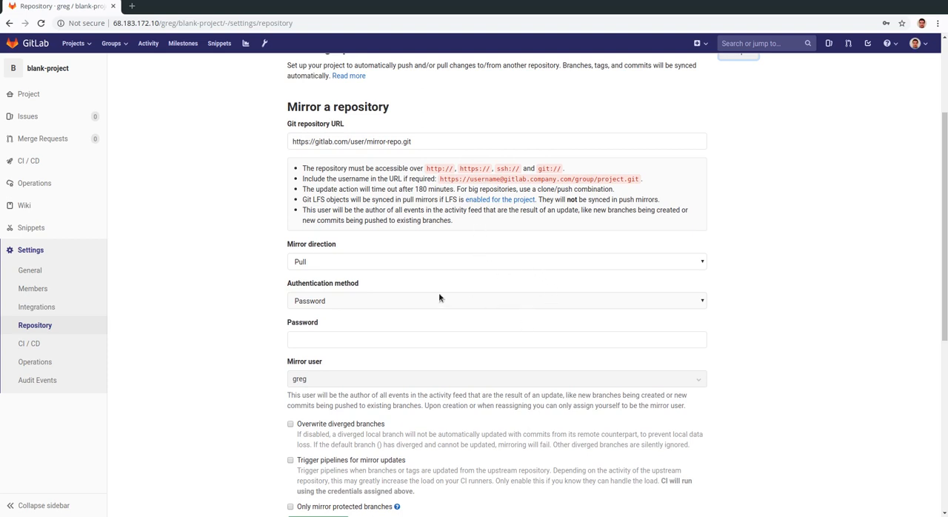
click(379, 340)
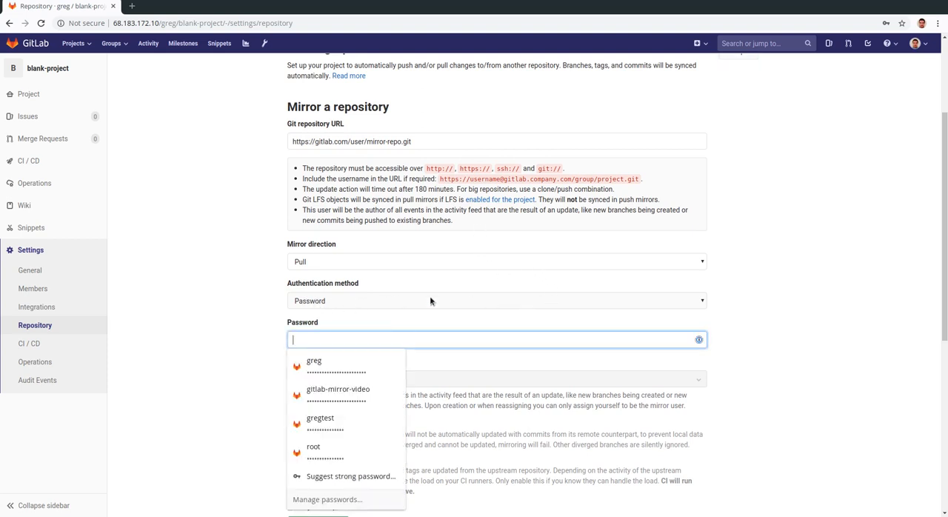
click(443, 287)
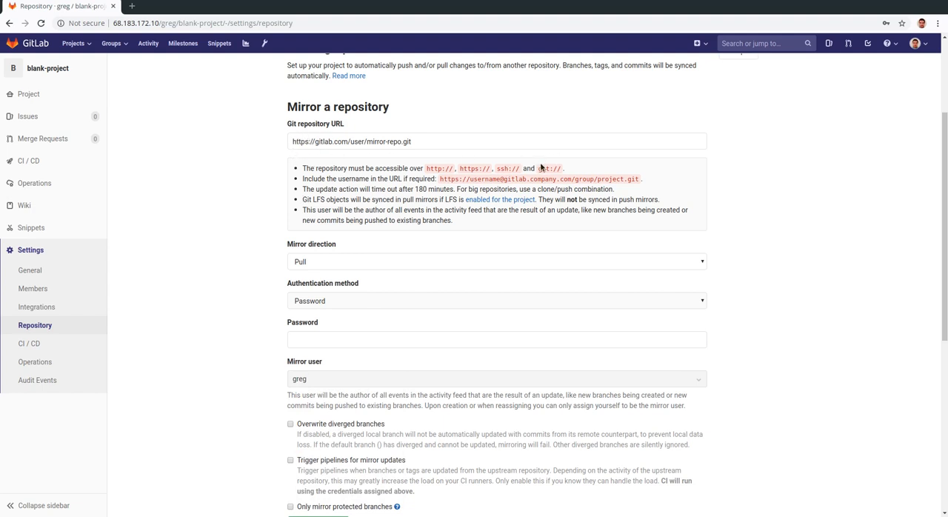
Step: Change the scheme of the example Git repository URL to ssh, making it ssh://gitlab.com/user/mirror-repo.git
double_click(307, 142)
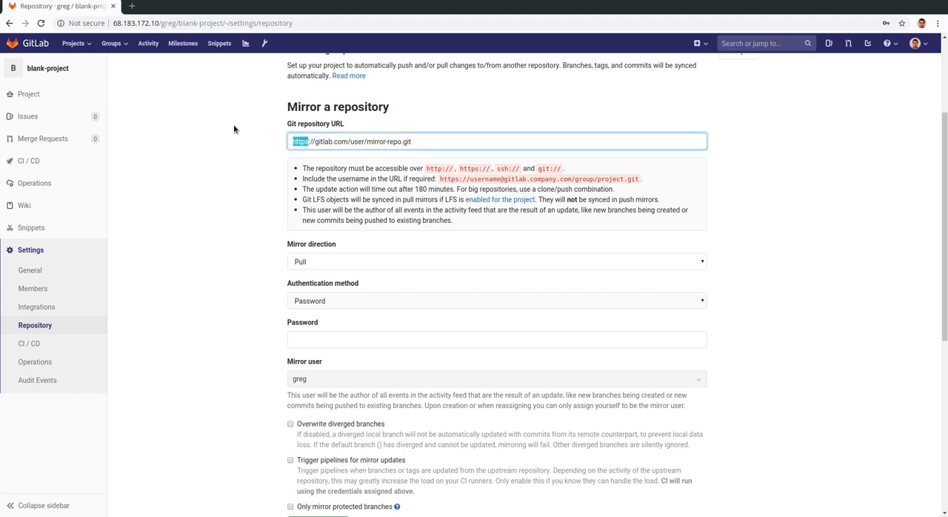
text(ssh)
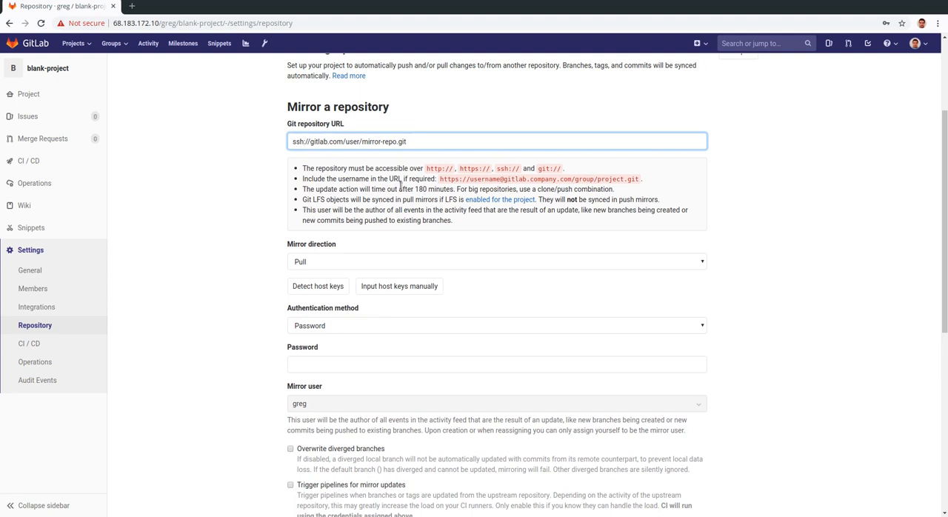
click(441, 211)
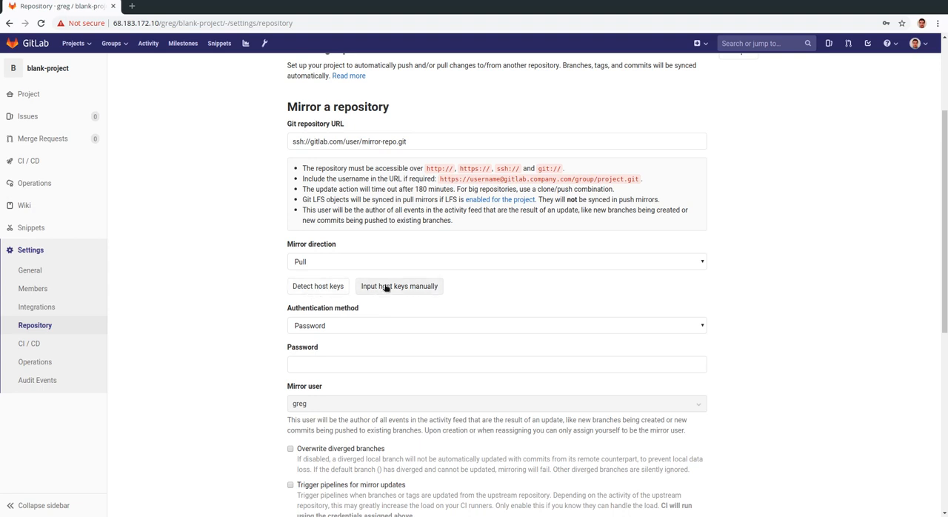
Step: Review the authentication methods for the SSH mirror and choose SSH public key
scroll(383, 289, down, 2)
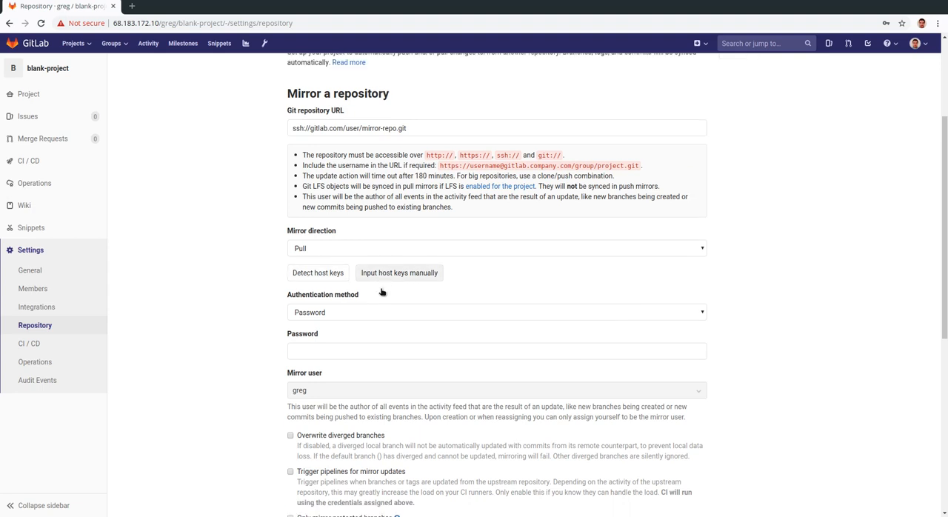
click(388, 276)
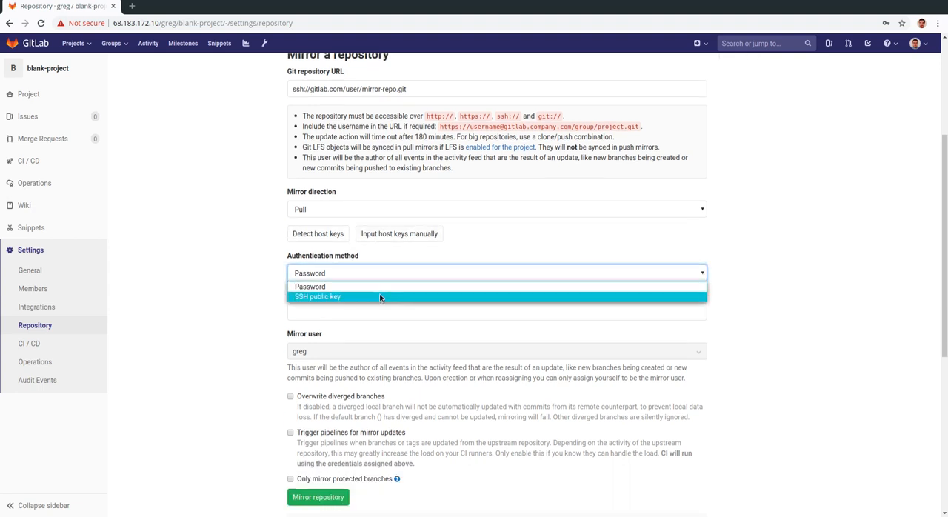
click(503, 235)
click(462, 274)
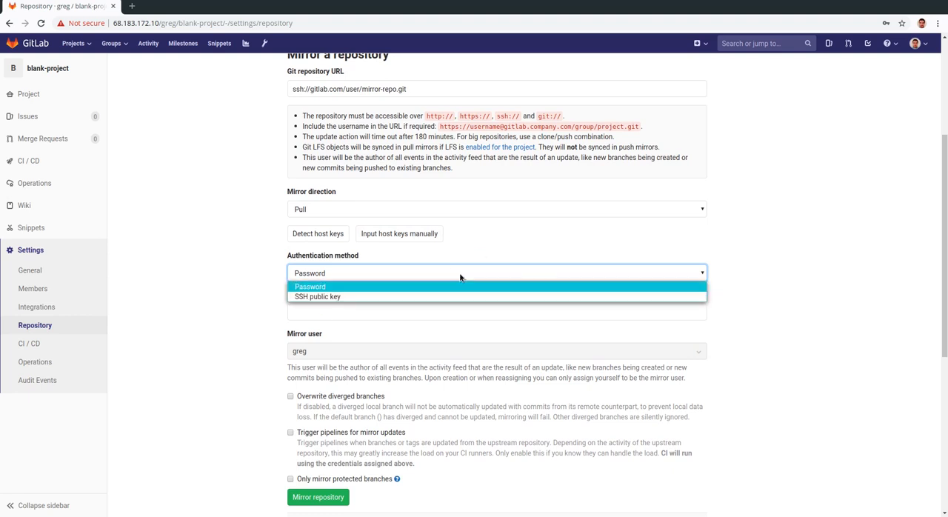
click(537, 297)
Step: Look over blank-project's pull mirror form and open the blank-project overview page
scroll(530, 298, down, 1)
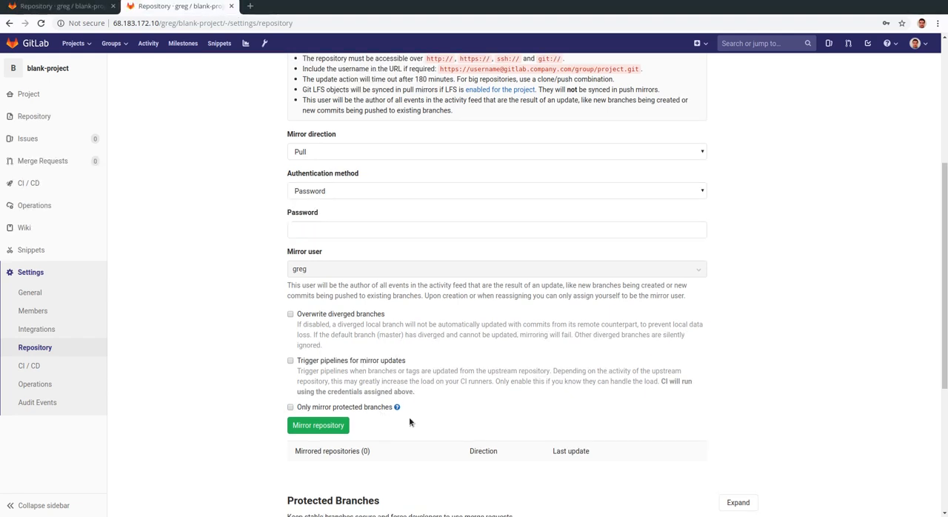
click(66, 69)
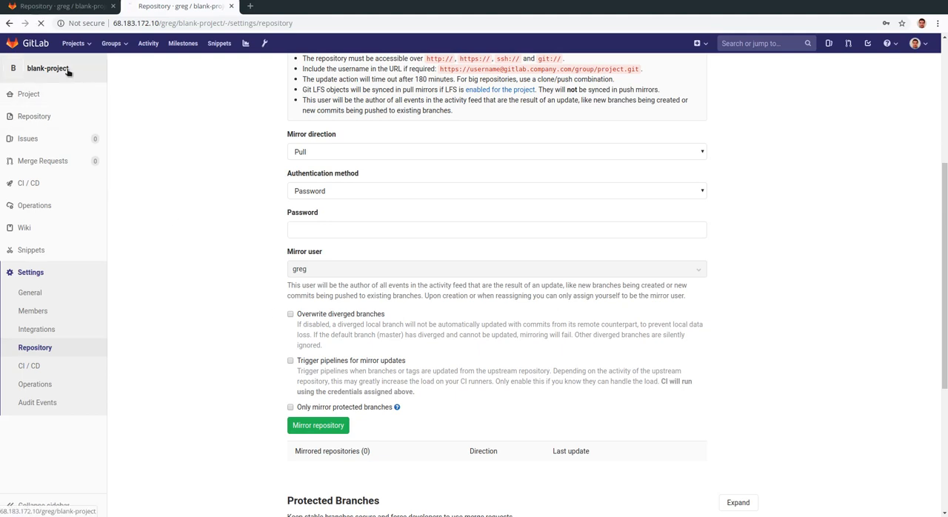